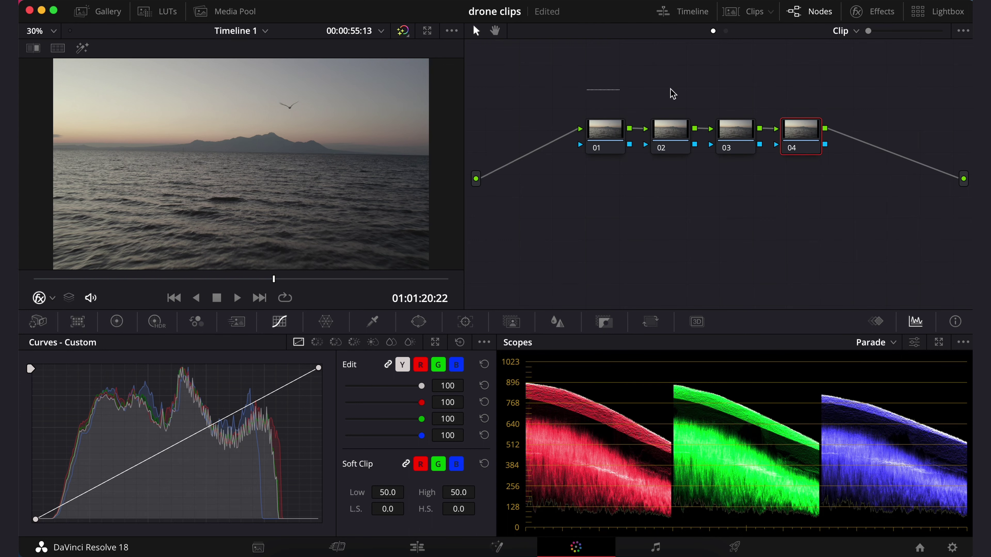
Raise the four nodes in the graph, select node 02 and grab its custom curve white point.
drag(573, 95, 833, 180)
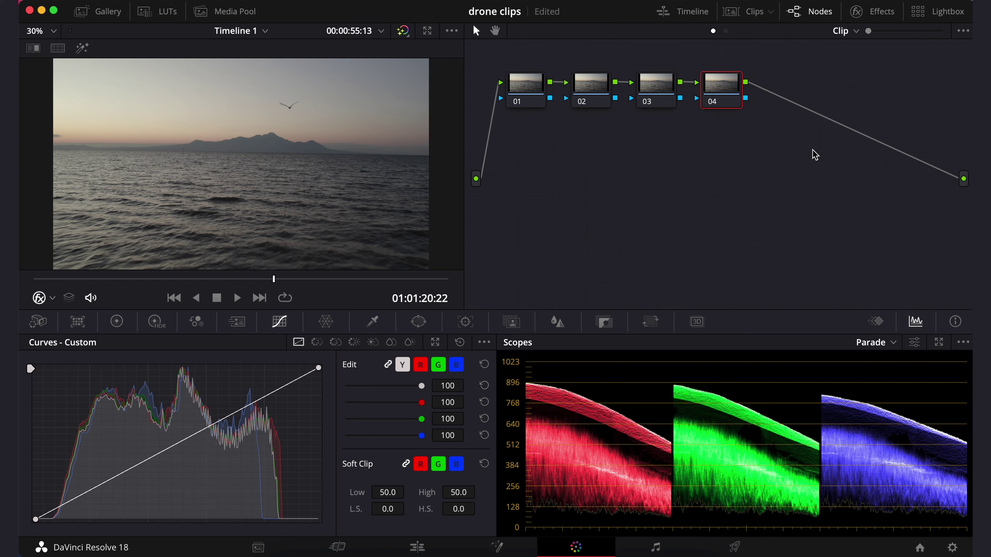
click(594, 89)
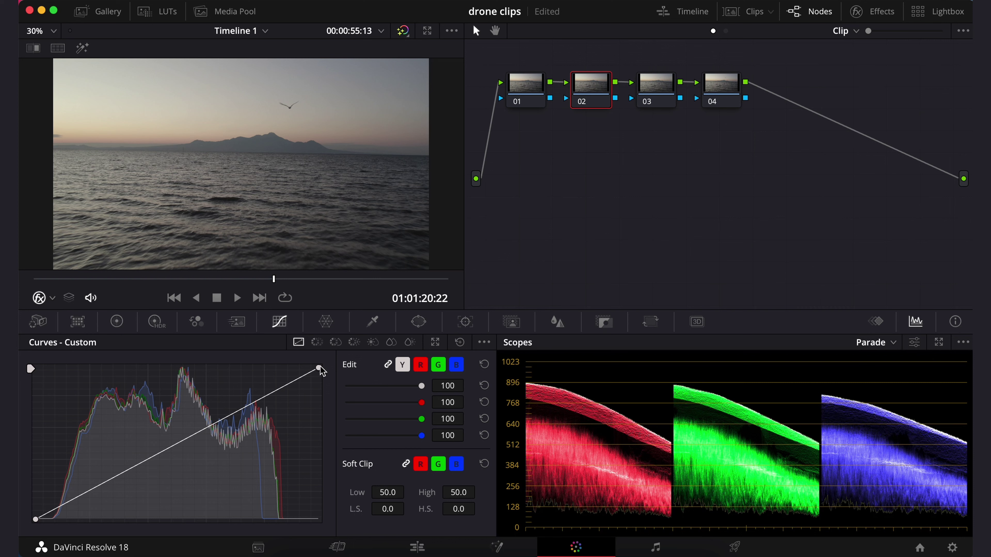
click(319, 369)
click(878, 343)
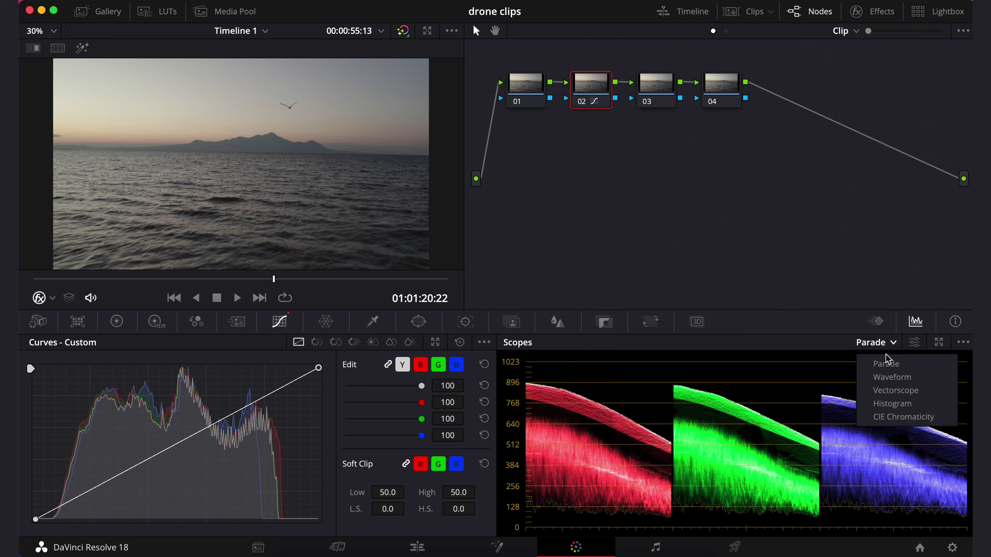
click(881, 364)
click(878, 344)
click(892, 379)
click(880, 344)
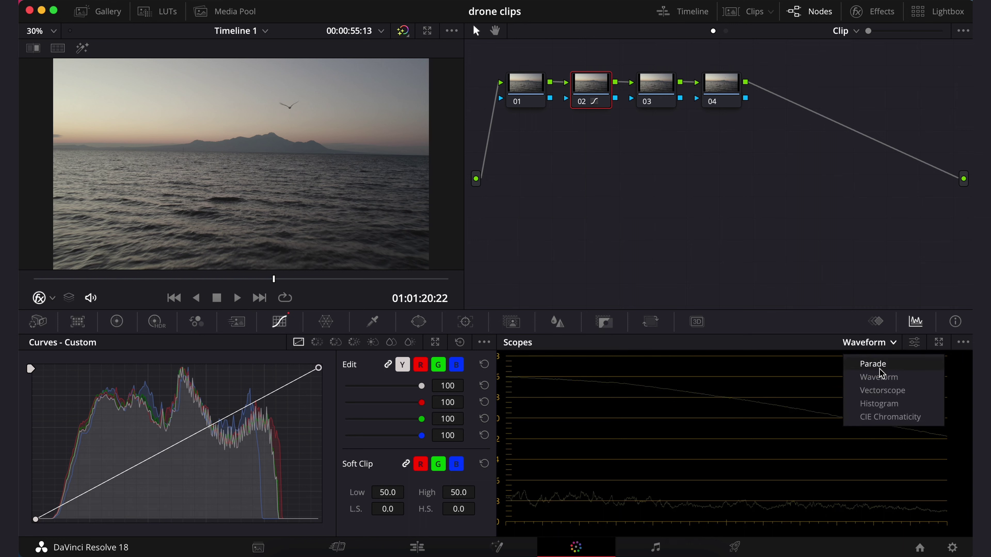
click(882, 391)
click(875, 343)
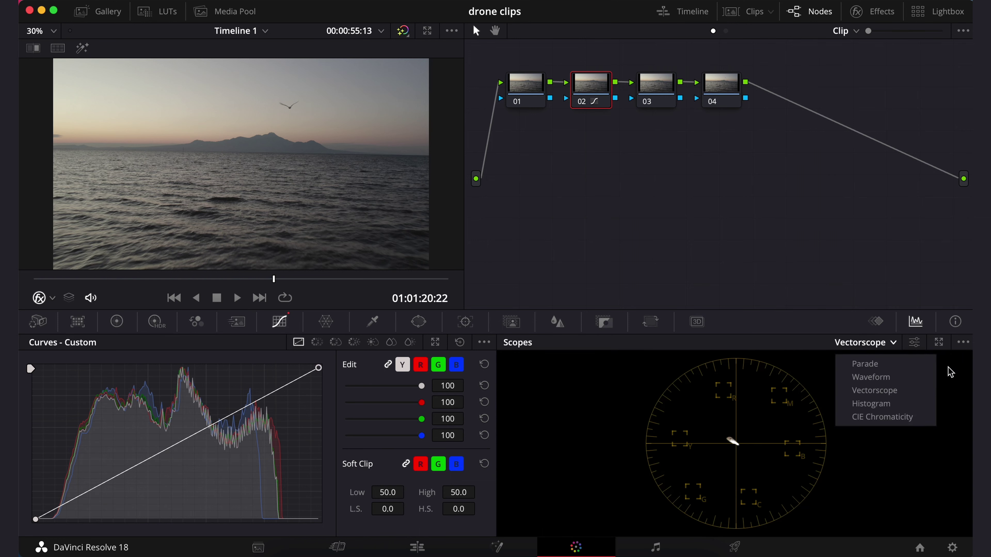
click(886, 365)
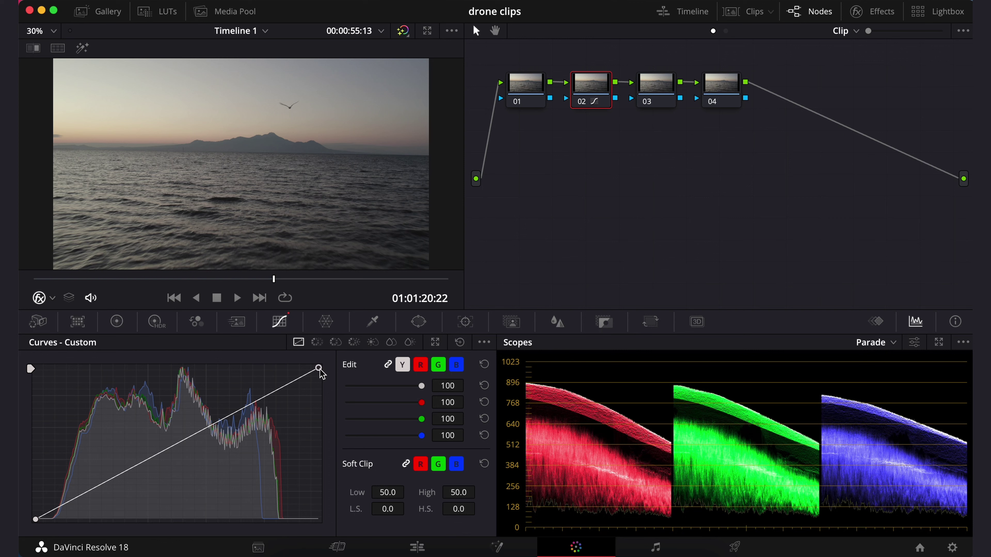
drag(319, 368, 304, 367)
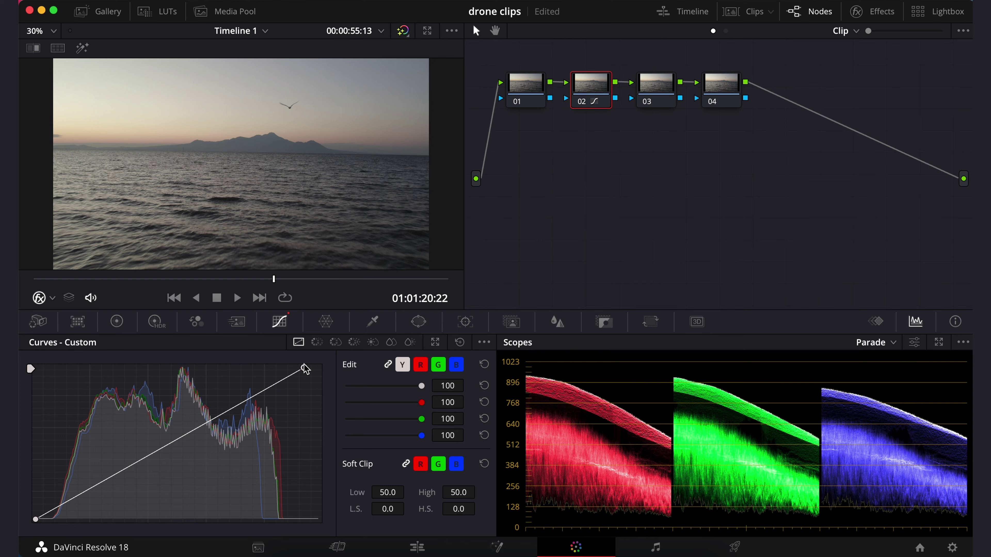
Pull the curve's white point left and black point right for brighter highlights and deeper blacks.
drag(305, 367, 279, 368)
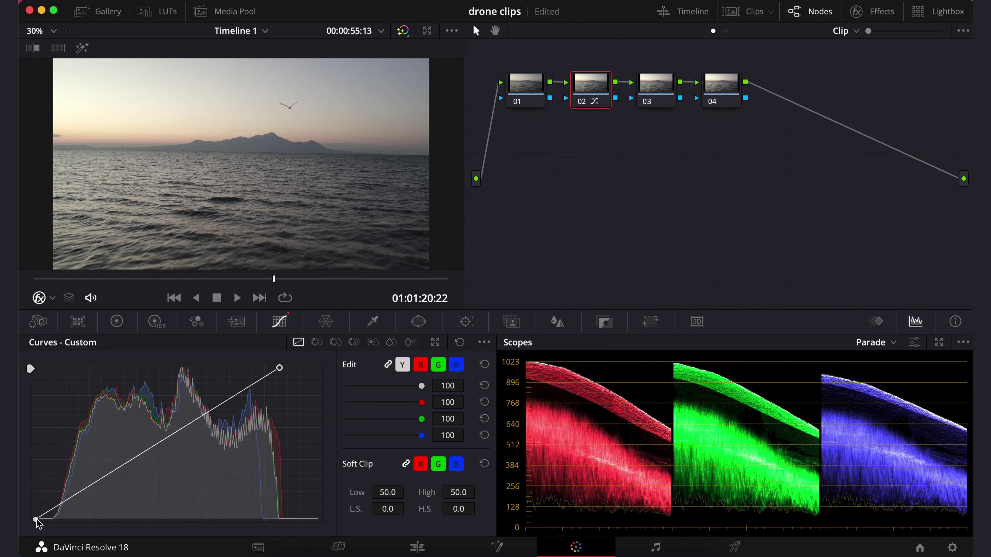
drag(35, 520, 59, 525)
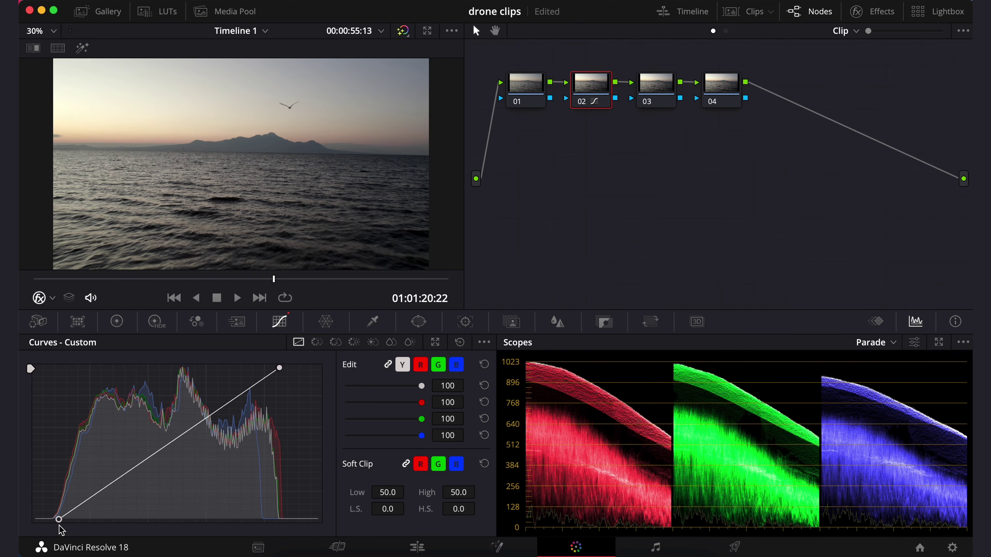
drag(62, 530, 62, 530)
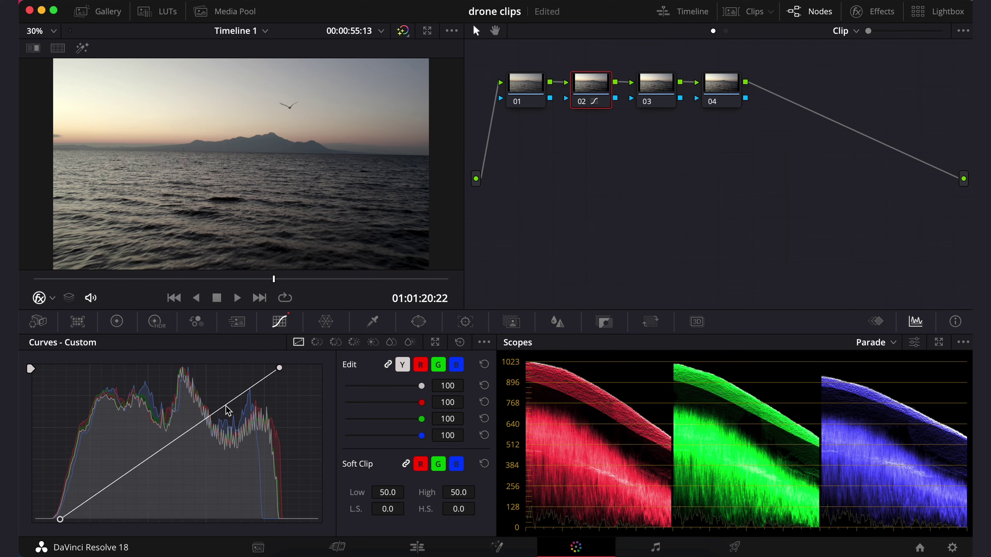
Add a raised upper-midtone point and a lowered lower-midtone point to form the S-curve.
drag(224, 407, 219, 398)
drag(113, 477, 119, 484)
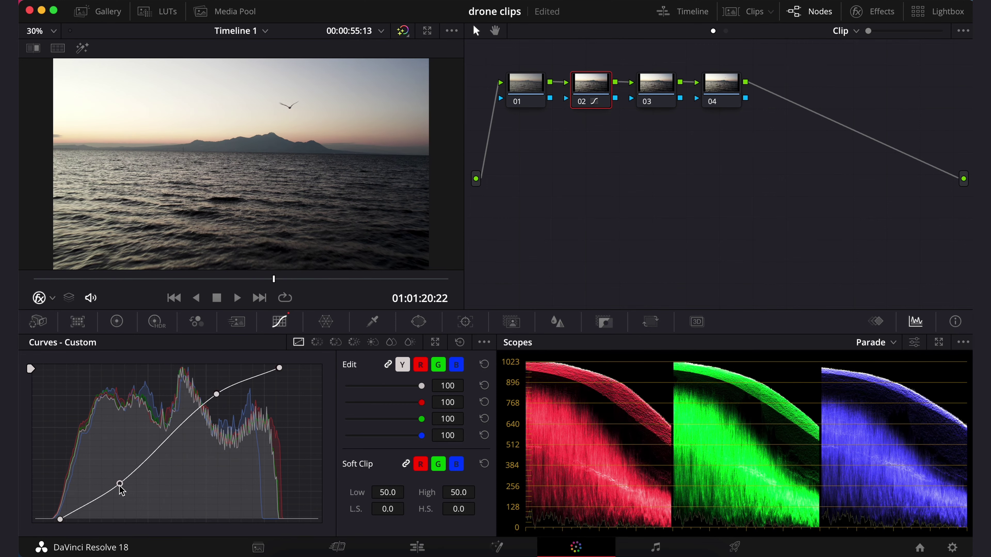
mouse_move(120, 484)
mouse_down()
mouse_move(132, 478)
mouse_move(122, 485)
mouse_up()
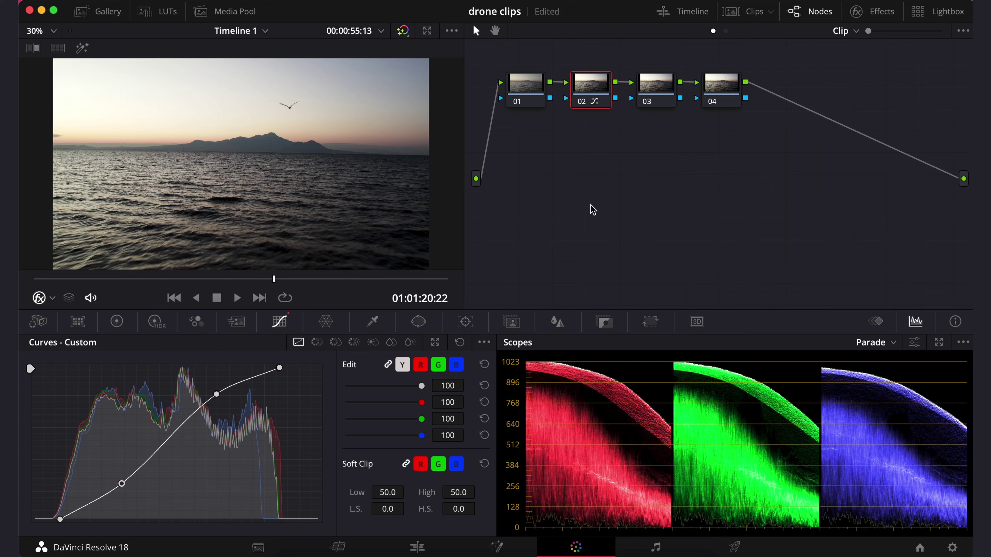
click(531, 84)
click(117, 322)
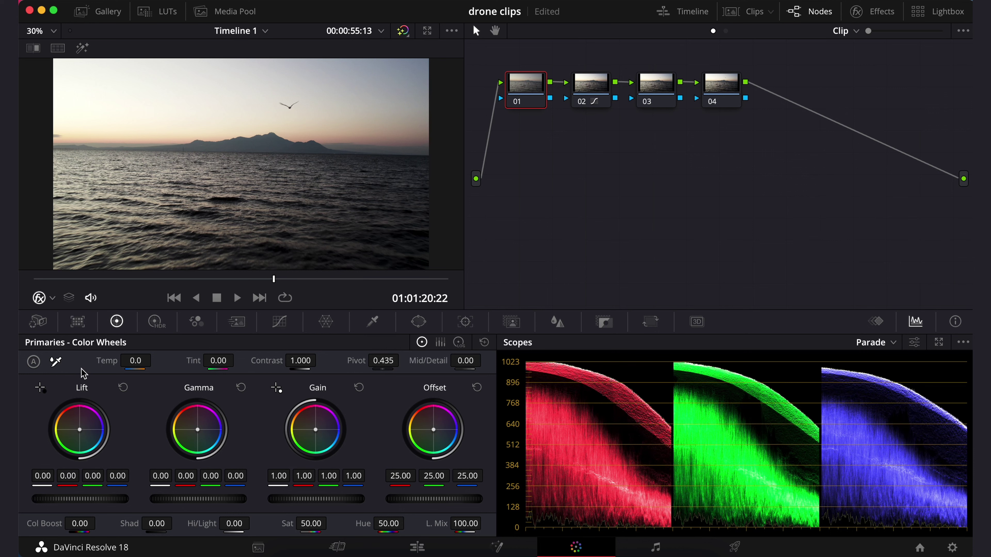
Save the project and white-balance node 01 from the sky (Temp -268.8, Tint 13.18).
key(super+s)
click(57, 361)
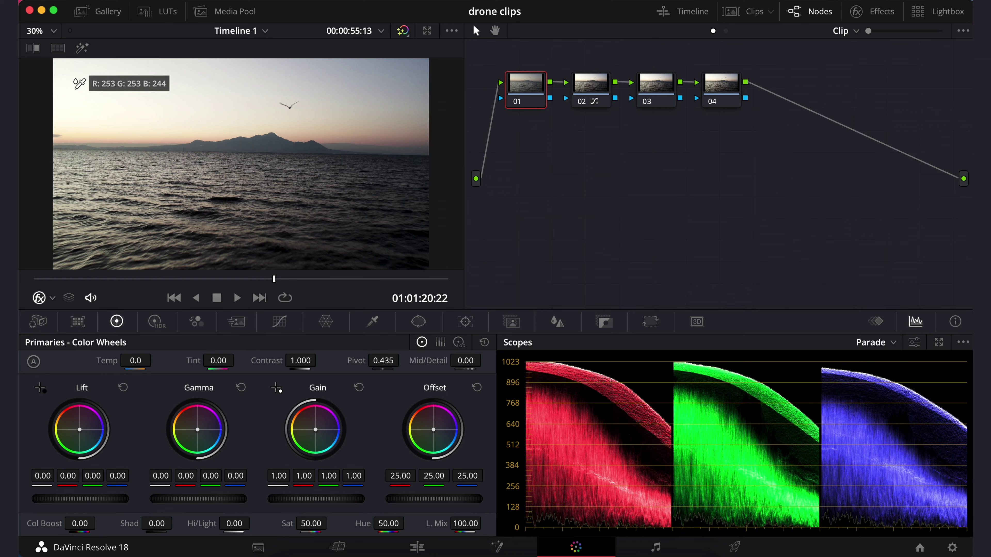
click(76, 82)
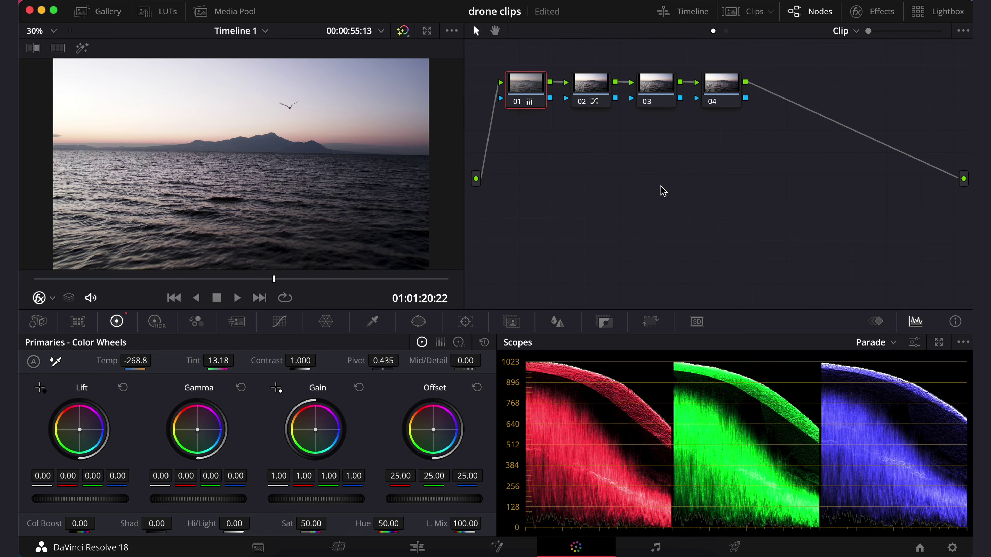
click(659, 90)
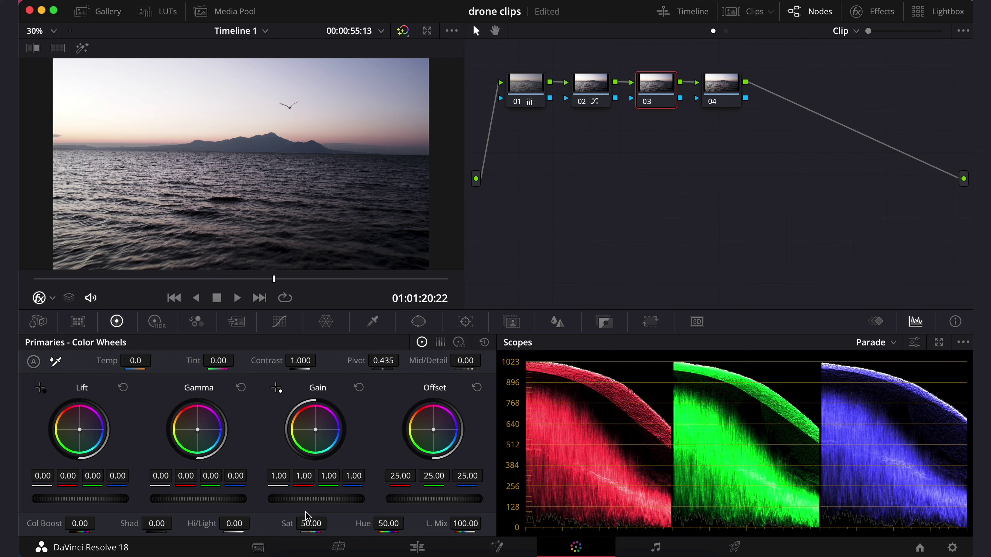
On node 03 set master Gain 1.05, Lift -0.01 and Gamma 0.01.
drag(313, 499, 331, 500)
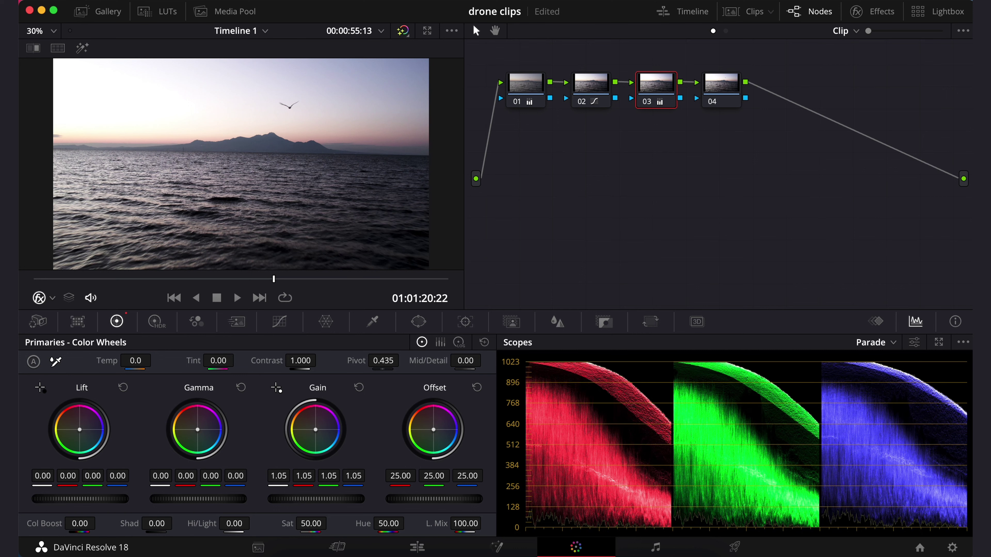
drag(80, 500, 78, 500)
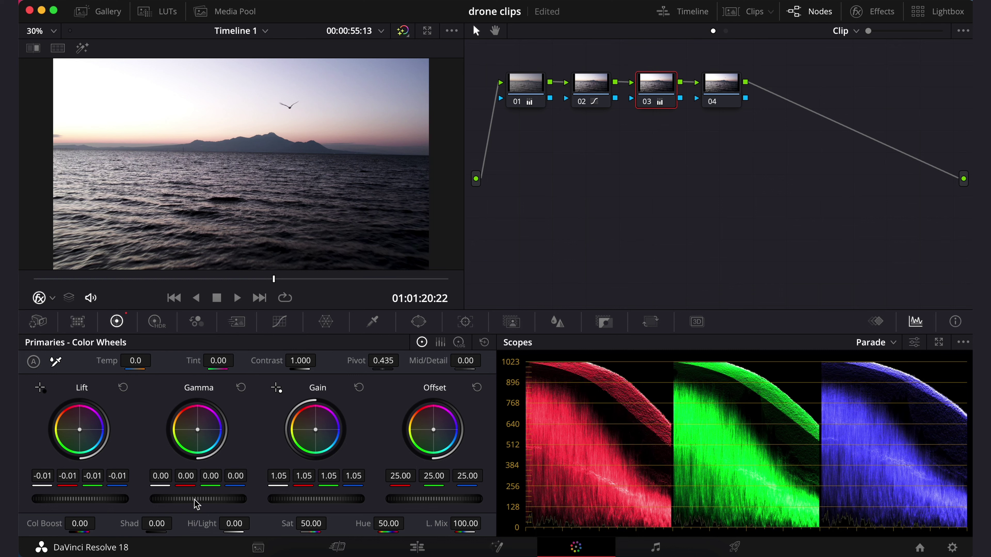
drag(172, 500, 174, 500)
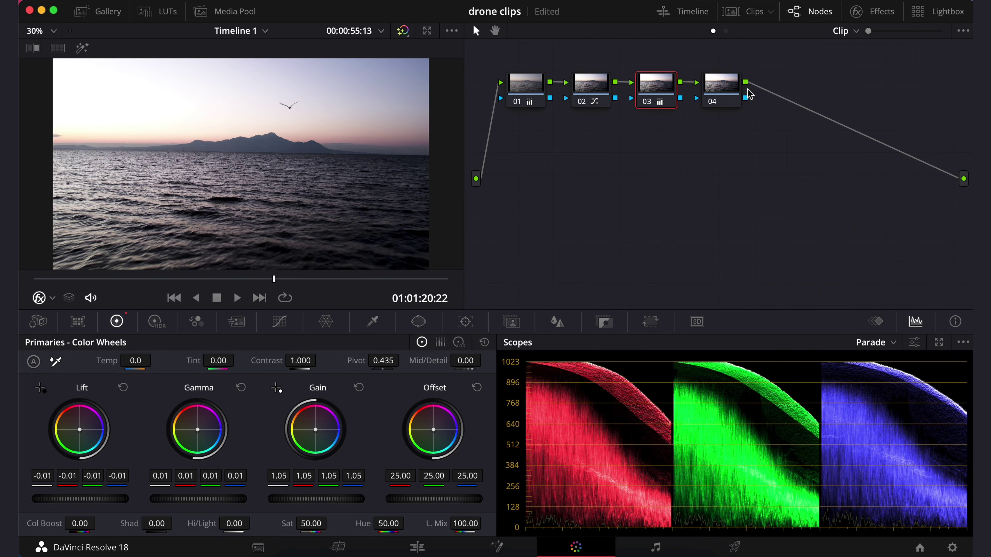
click(731, 92)
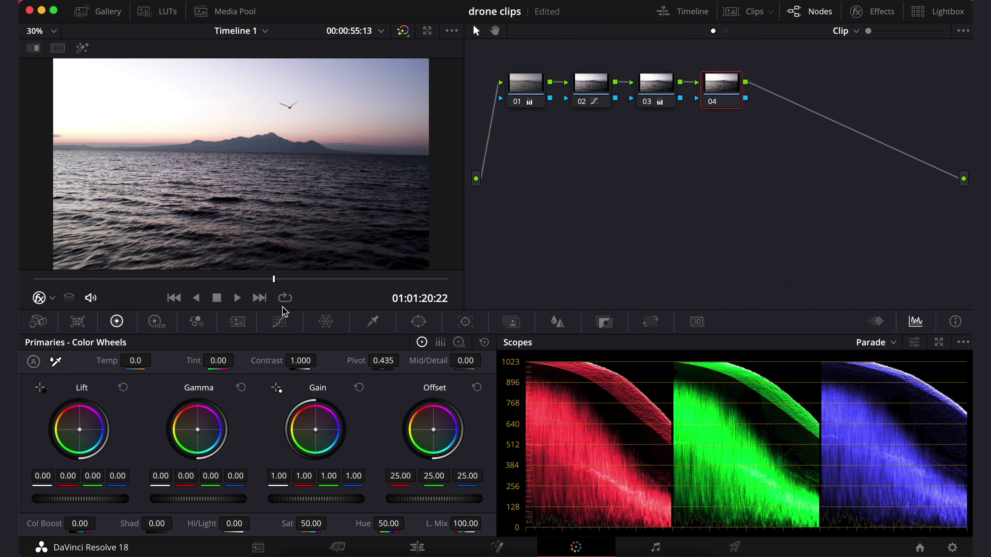
In node 04's RGB Mixer, double the red, green and blue channel contributions.
click(196, 322)
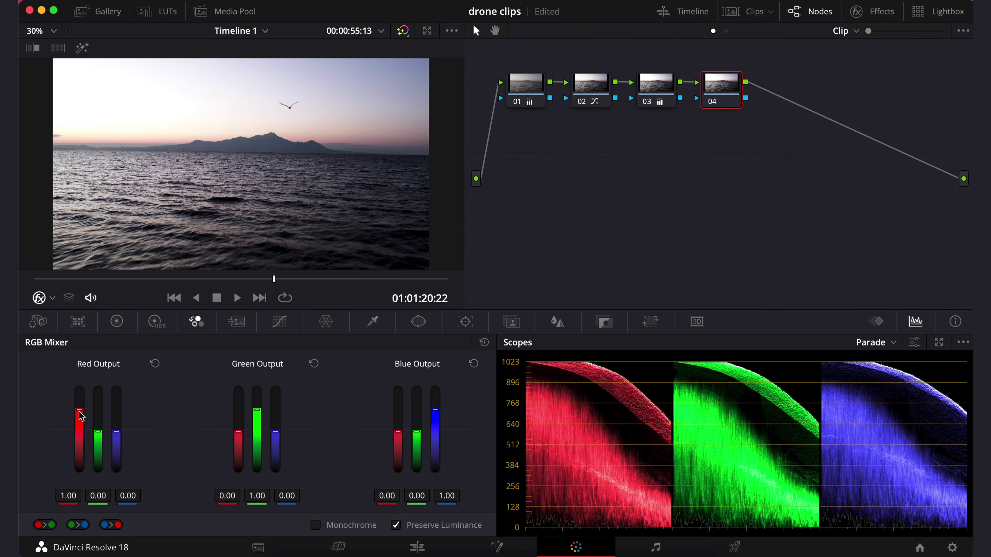
click(117, 322)
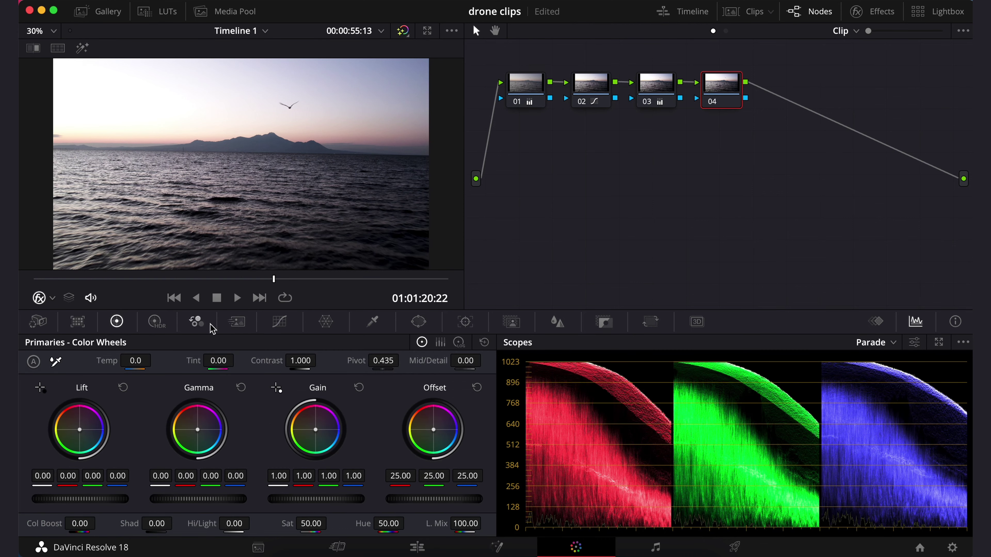
click(196, 321)
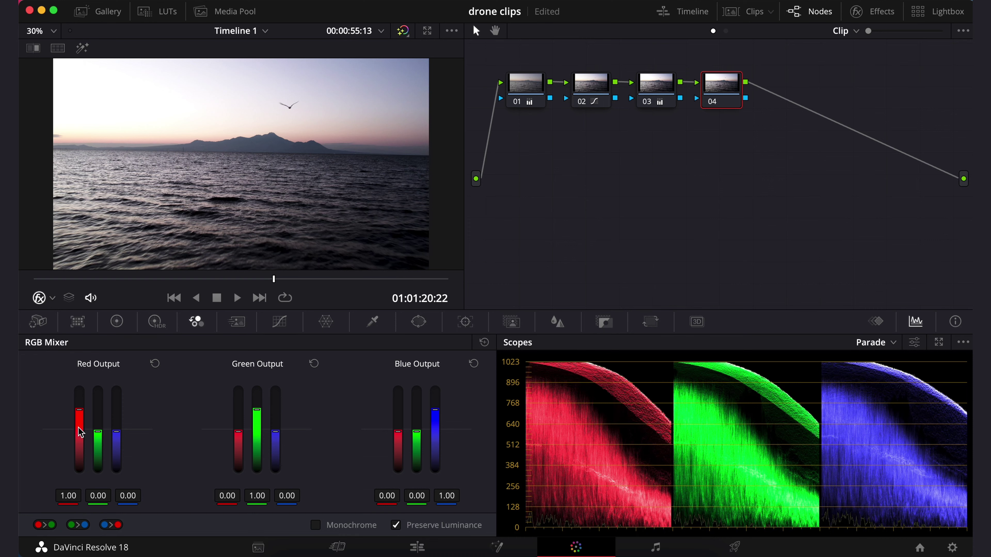
drag(82, 432, 80, 390)
drag(261, 421, 257, 391)
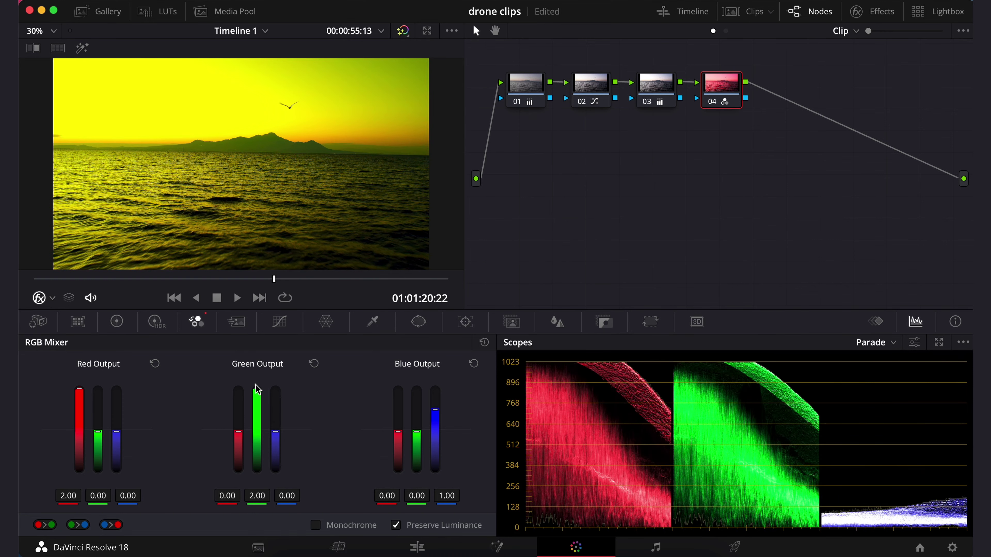
drag(436, 410, 436, 390)
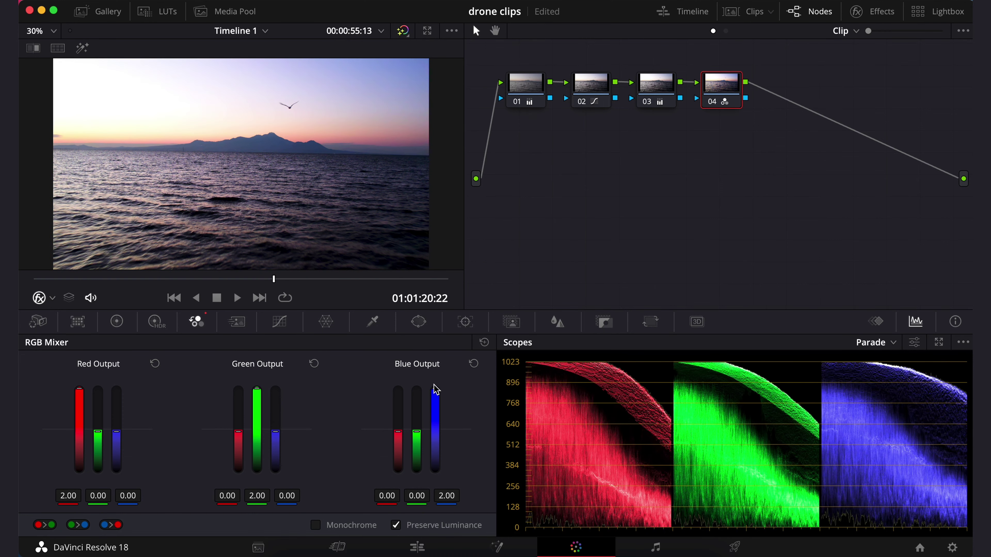
Cut node 04's key output to about half and add serial nodes 05–08 after it.
click(604, 322)
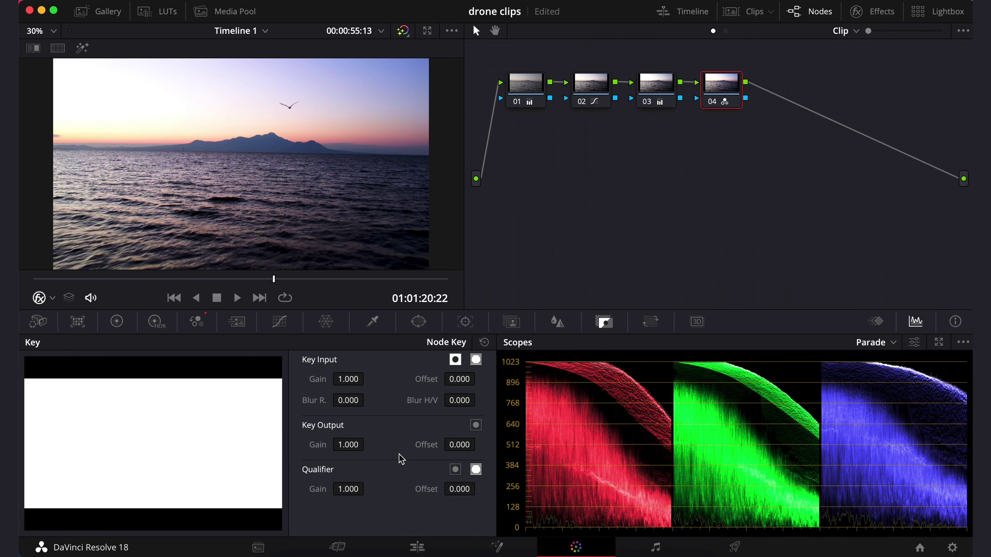
drag(348, 445, 368, 443)
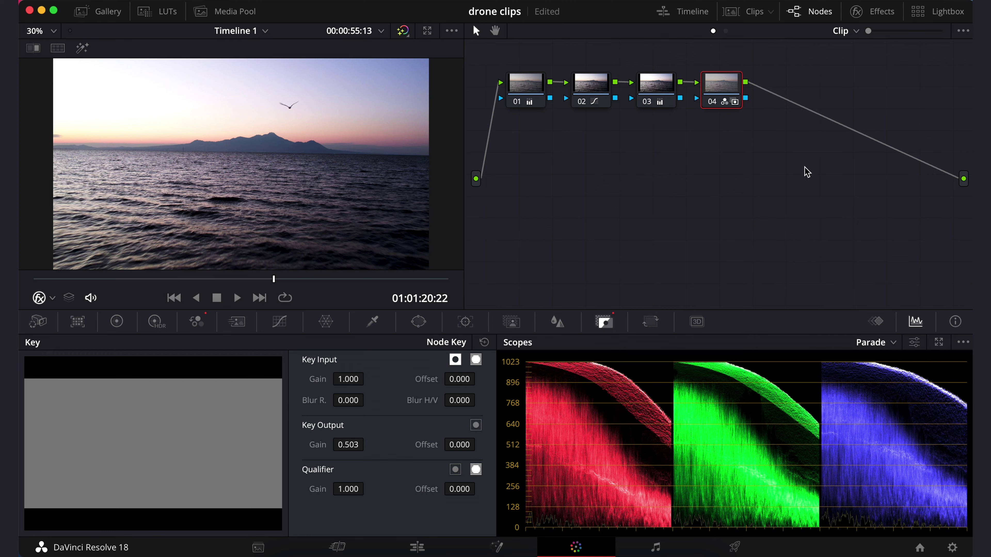
key(alt+s)
key(alt+s)
key(alt+s)
key(alt+s)
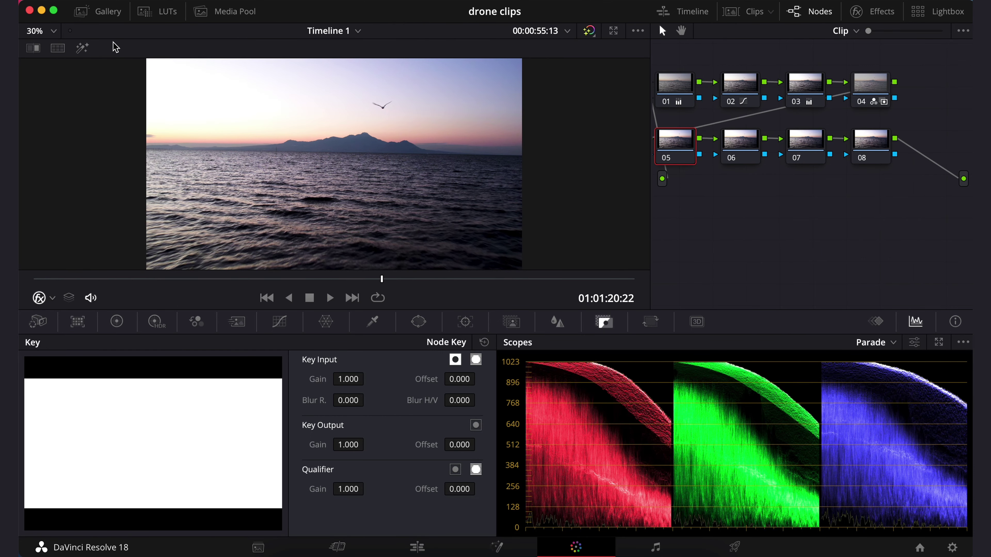
Apply the Mavic II LUT to node 05 and set its Key Output Gain to 0.750.
click(169, 19)
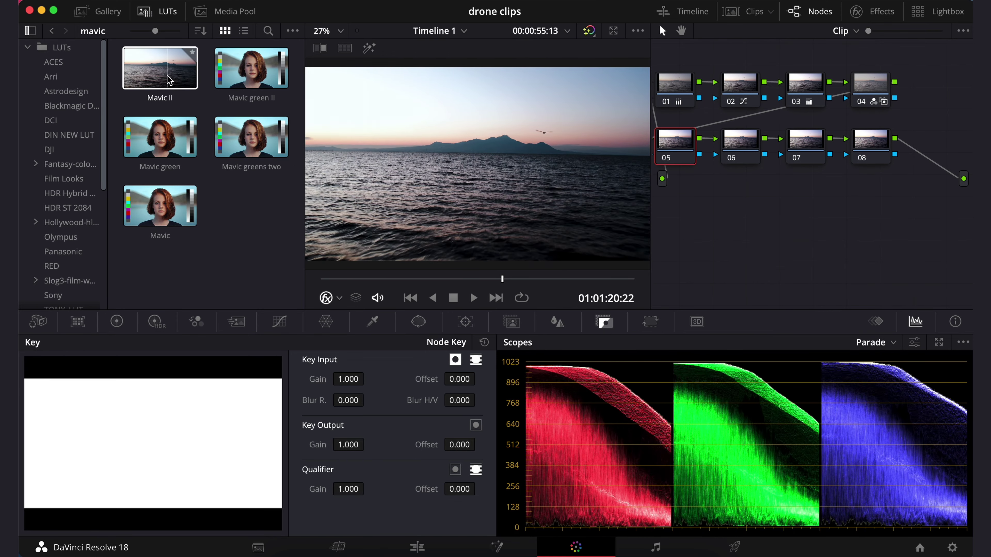
double_click(152, 78)
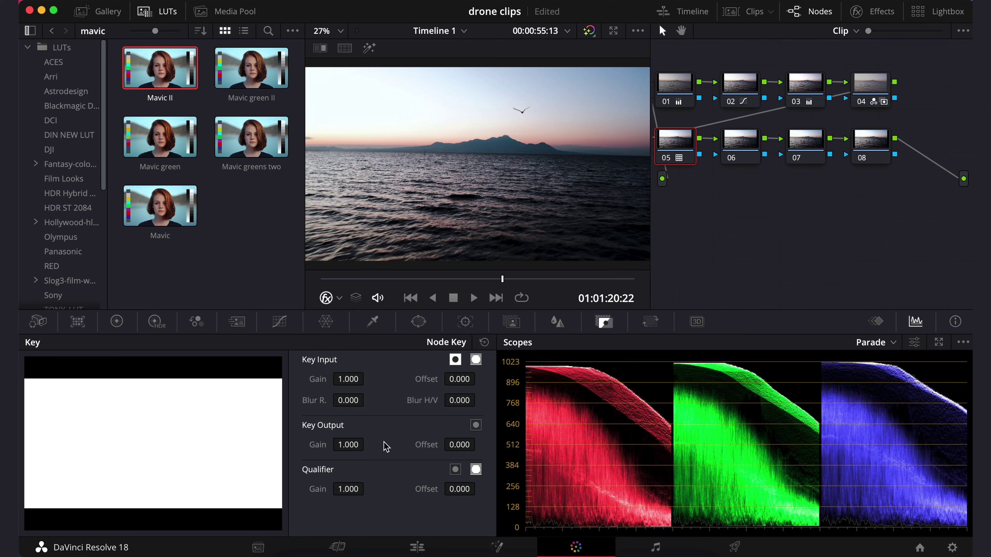
drag(349, 445, 324, 445)
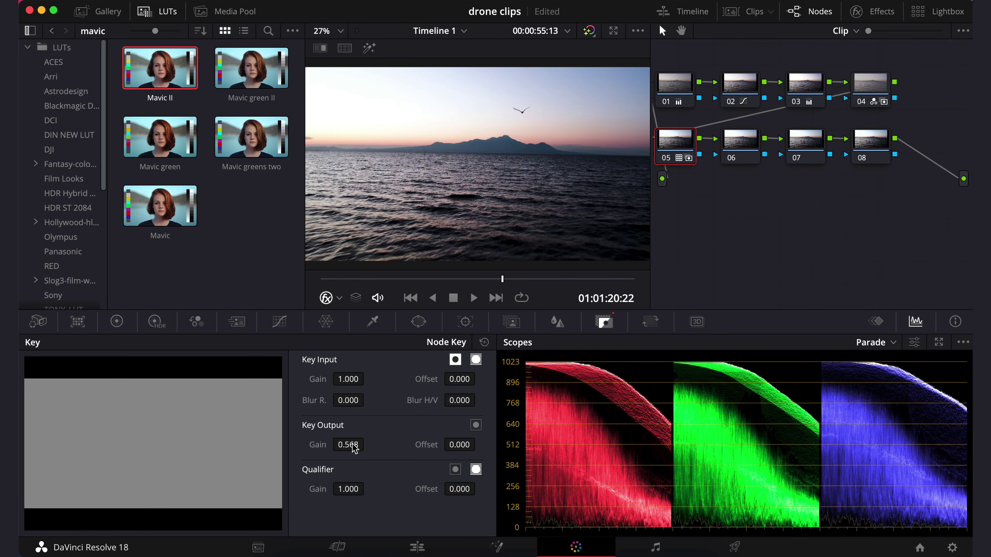
drag(349, 445, 349, 445)
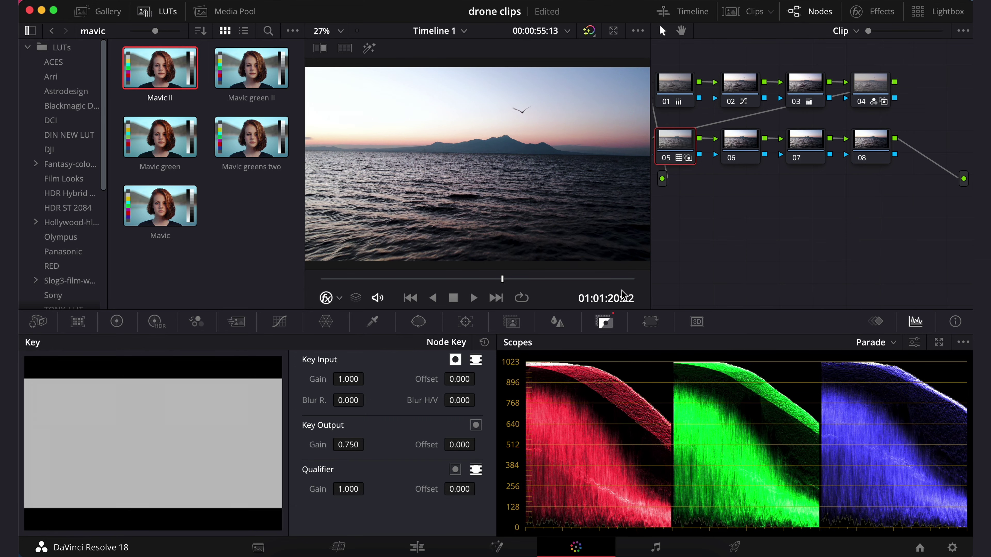
key(ctrl+shift+l)
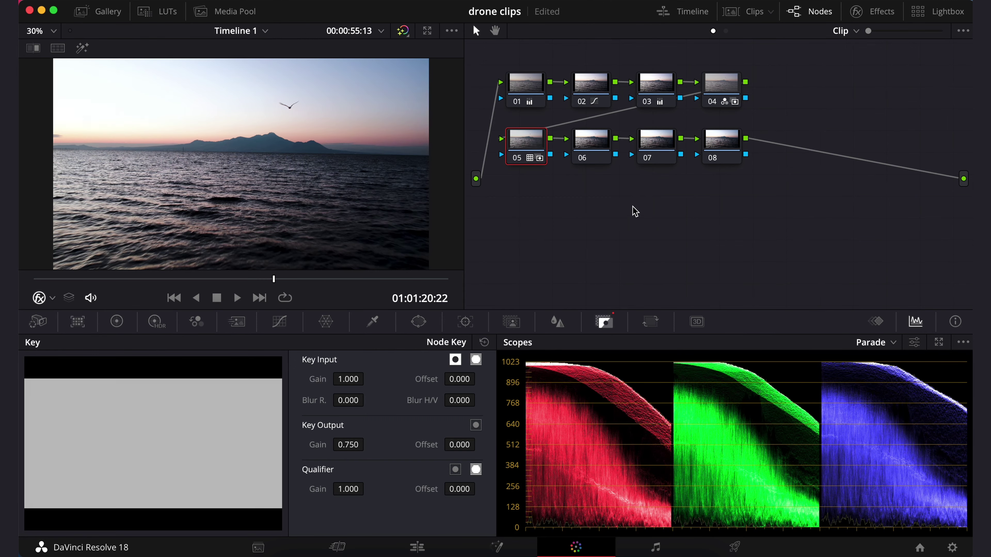
On node 06, tint lift blue, warm gamma (red 0.06, blue -0.06) and set gain red 1.02.
click(594, 145)
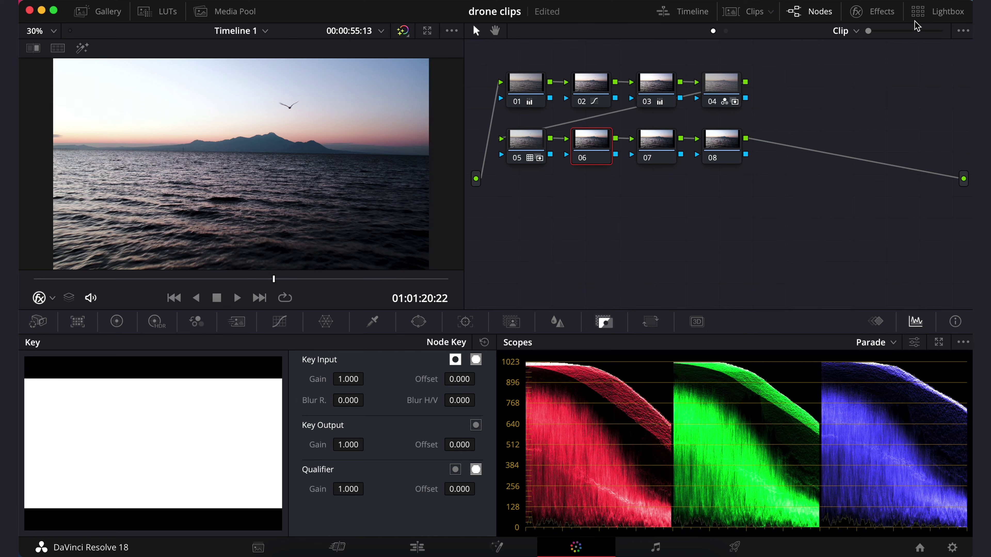
click(117, 322)
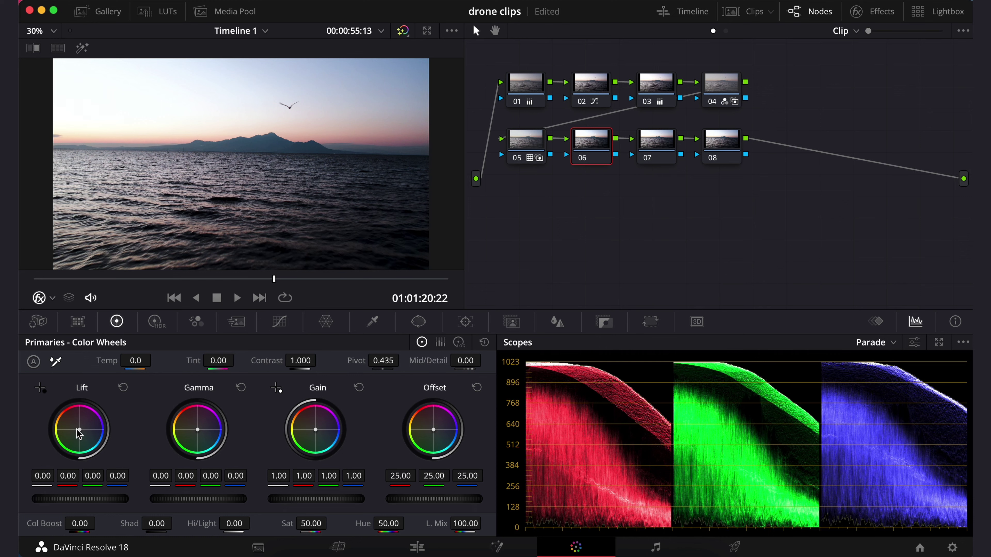
drag(79, 430, 102, 437)
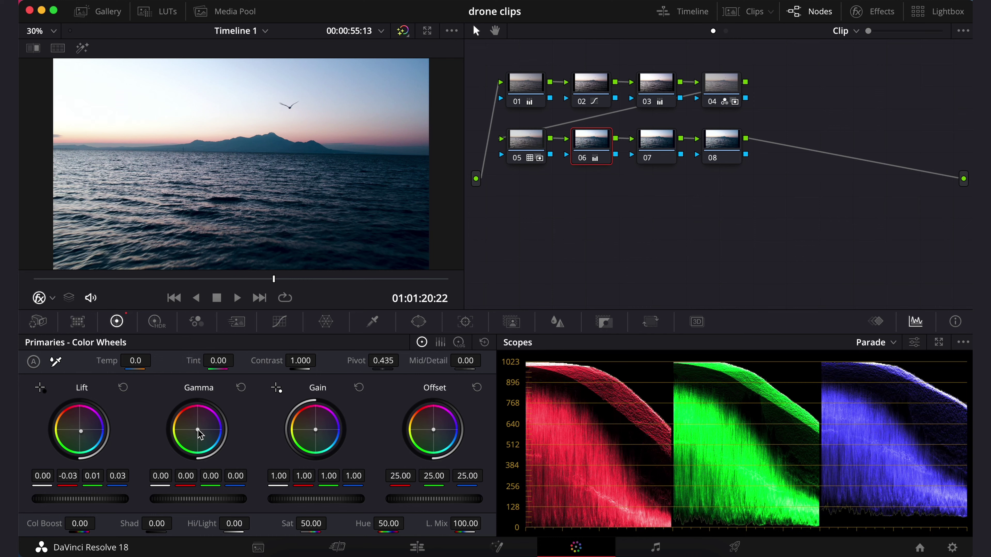
drag(198, 431, 193, 425)
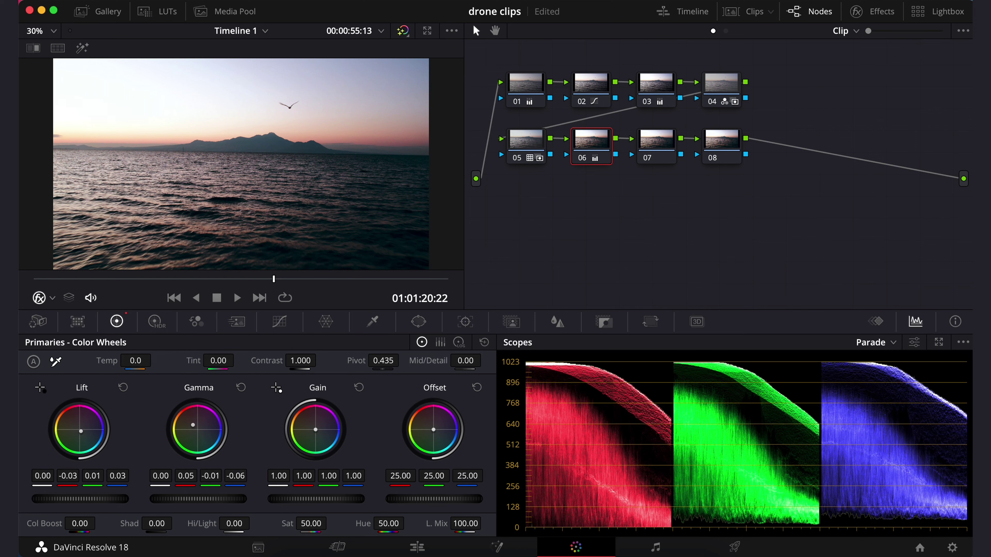
drag(193, 425, 195, 430)
drag(316, 431, 313, 428)
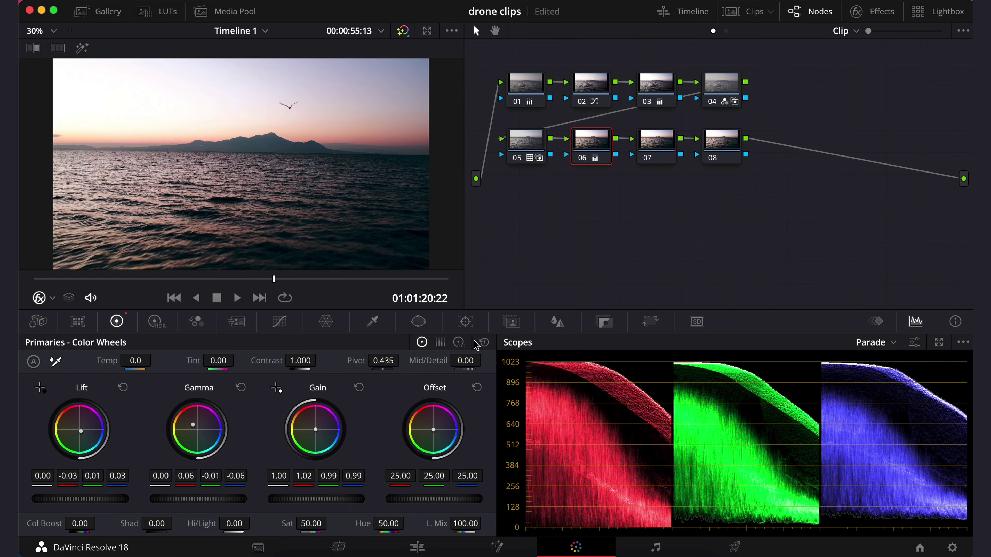
Apply the Glow effect from the Effects Library to node 07.
click(657, 148)
click(895, 15)
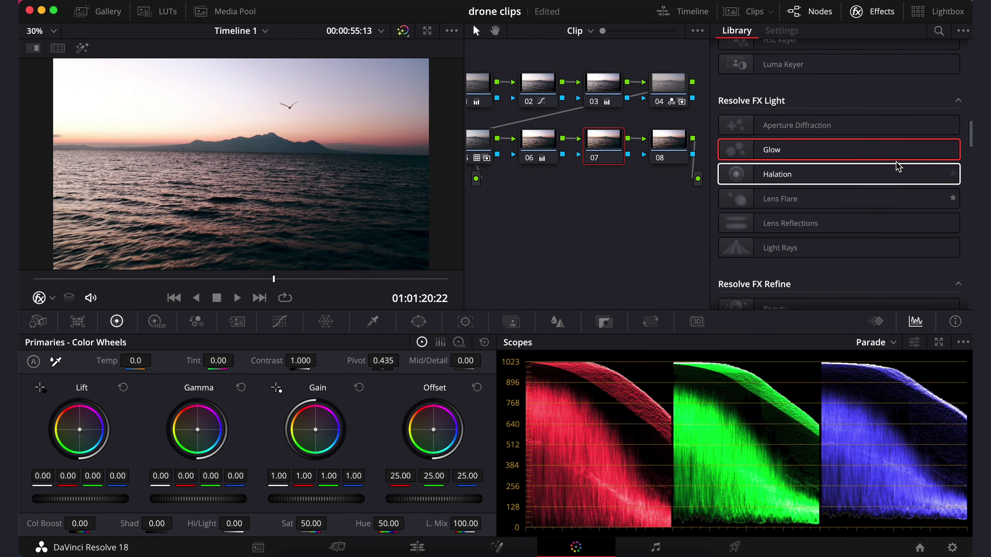
drag(887, 149, 604, 141)
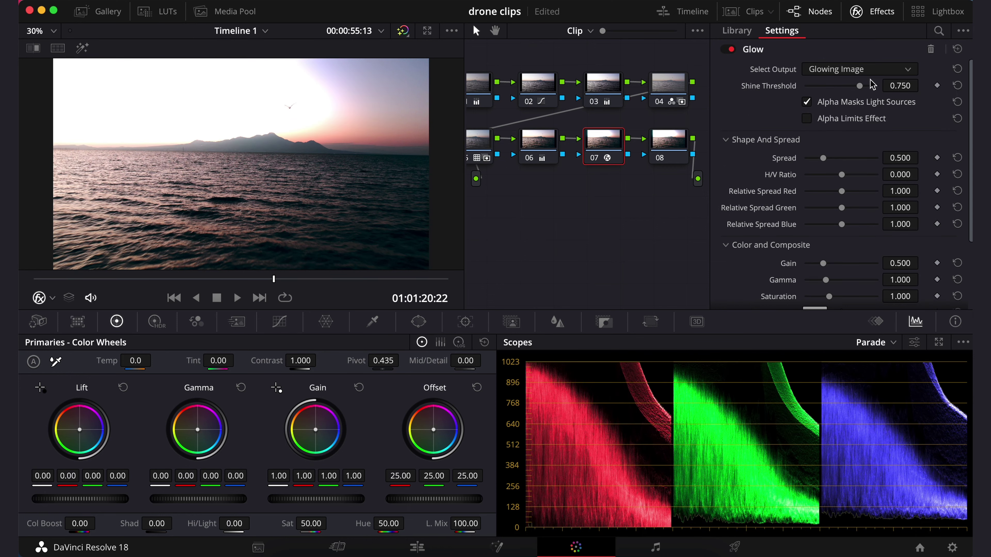
scroll(855, 234, down, 5)
Set the glow's composite type to Screen and lower its opacity.
click(851, 255)
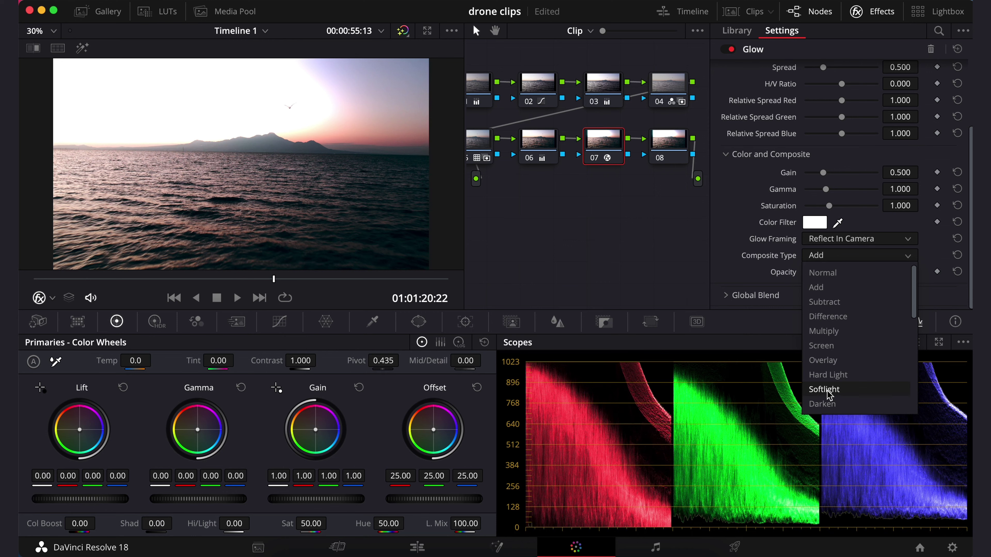
click(830, 390)
mouse_move(842, 273)
mouse_down()
mouse_move(815, 286)
mouse_move(828, 291)
mouse_up()
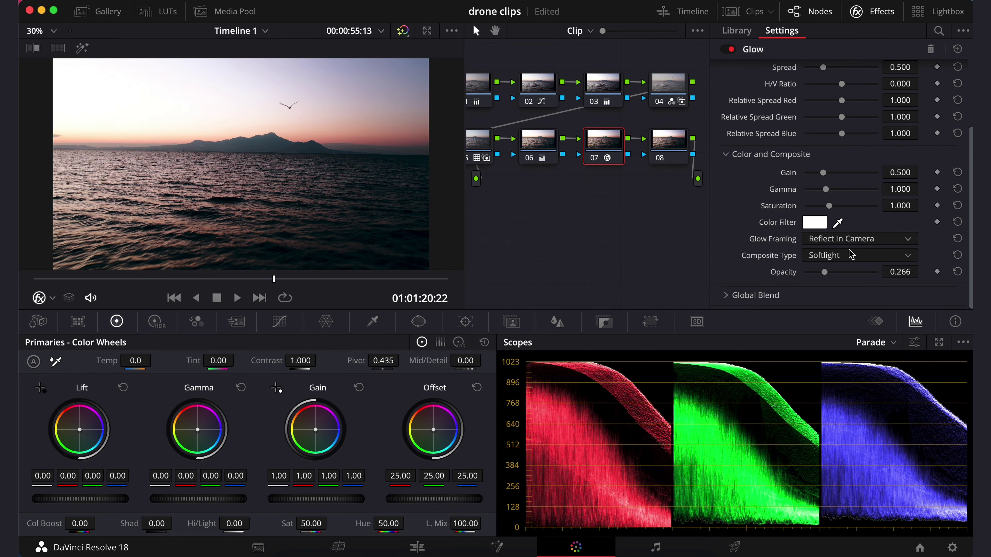
click(852, 256)
click(826, 298)
mouse_move(825, 272)
mouse_down()
mouse_move(819, 286)
mouse_move(803, 278)
mouse_move(823, 281)
mouse_up()
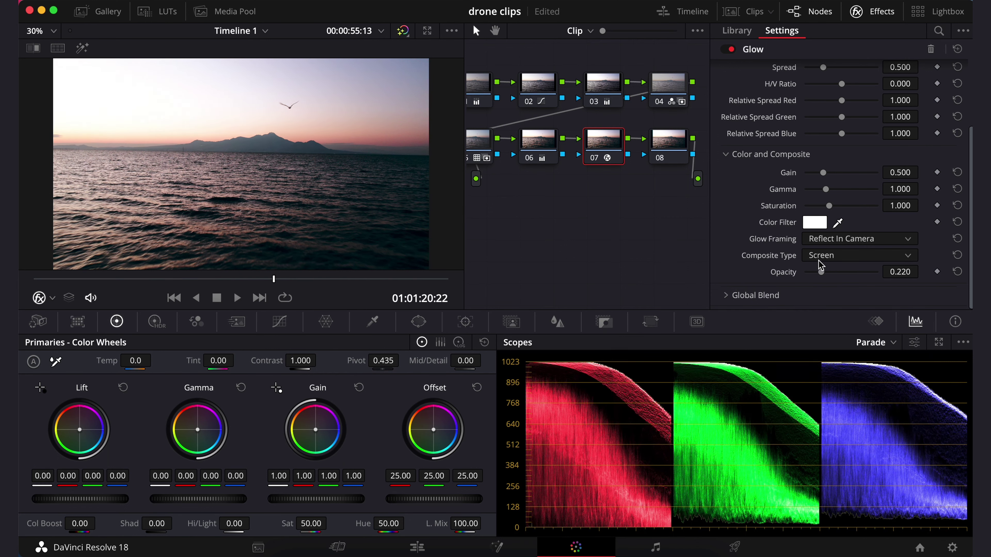
Give the glow an orange colour filter and set its opacity to 0.376.
click(815, 222)
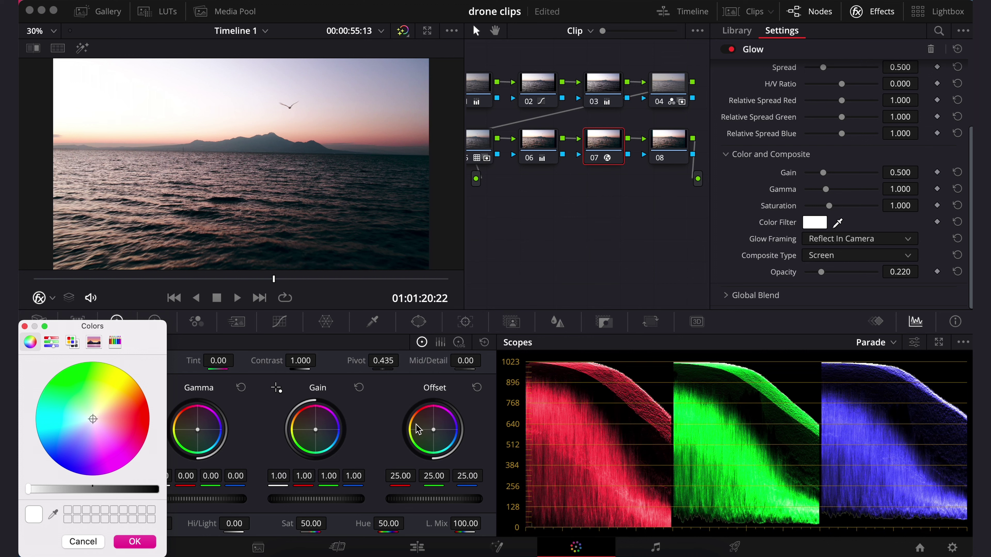
mouse_move(93, 422)
mouse_down()
mouse_move(80, 443)
mouse_move(149, 383)
mouse_up()
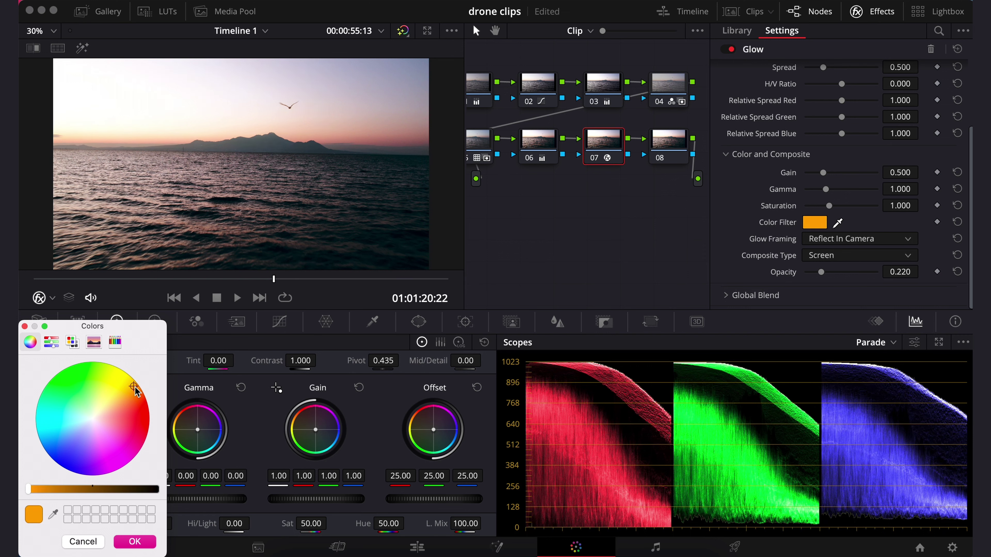
click(134, 542)
drag(810, 281, 831, 284)
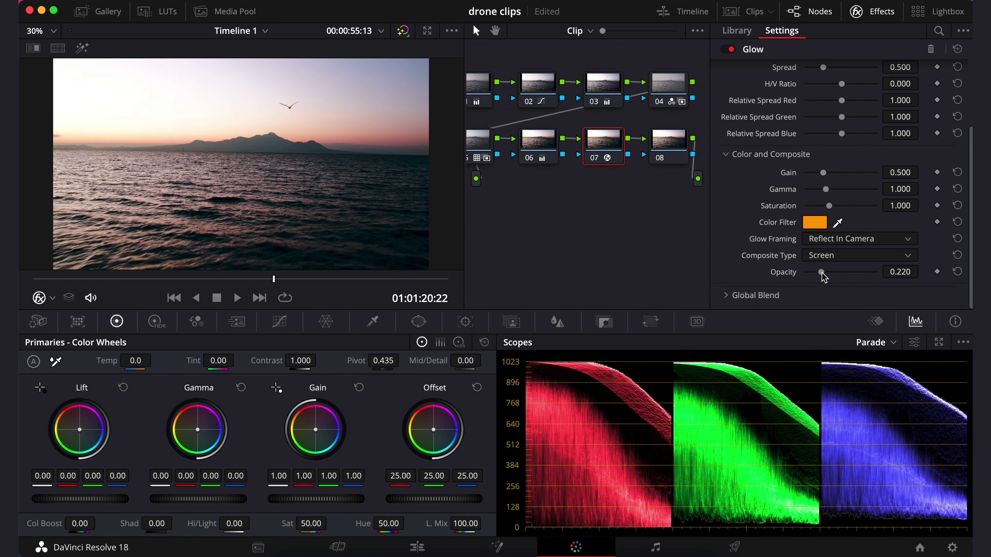
drag(830, 284, 834, 283)
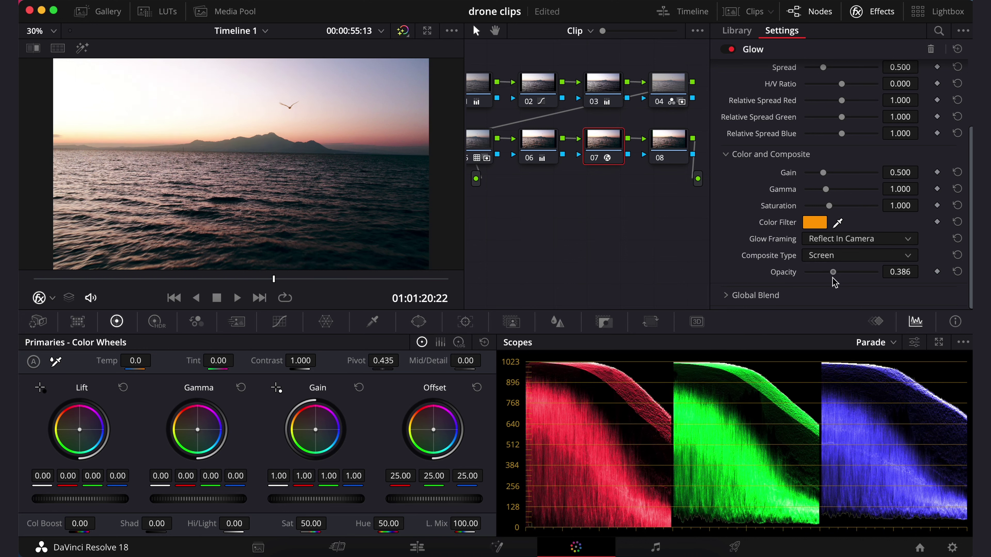
click(875, 12)
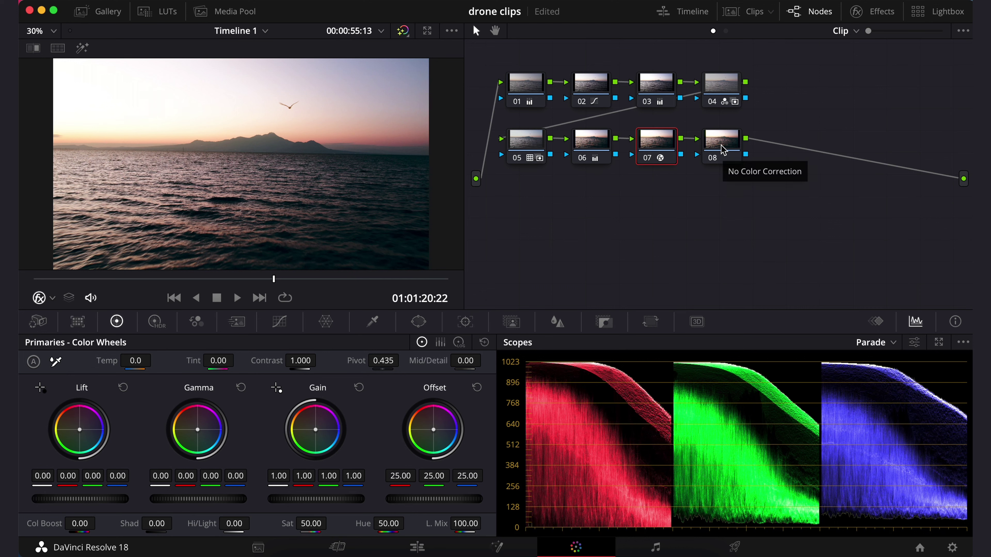
click(723, 150)
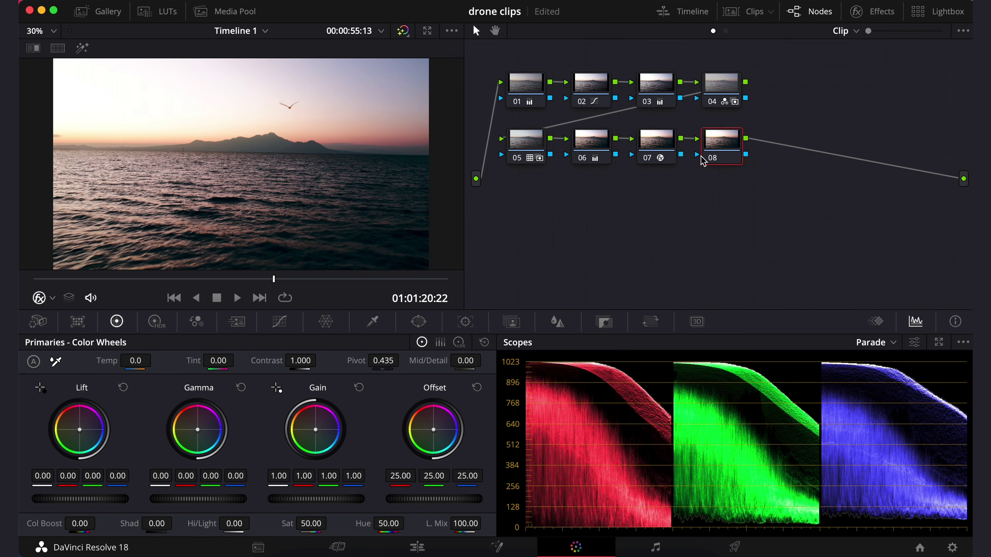
In node 08's HDR wheels, slightly tint the Black, Dark and Shadow zones.
click(163, 325)
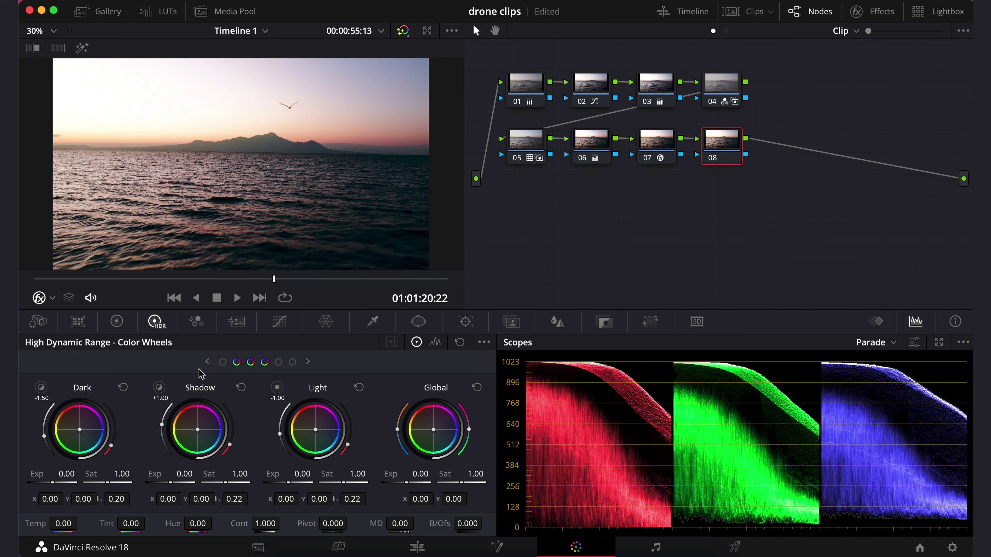
click(207, 362)
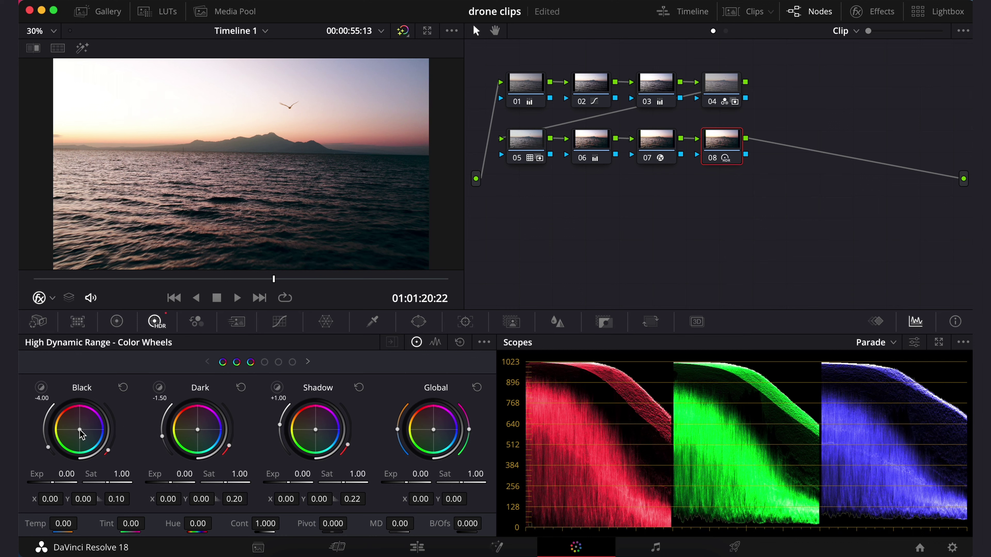
drag(80, 430, 81, 431)
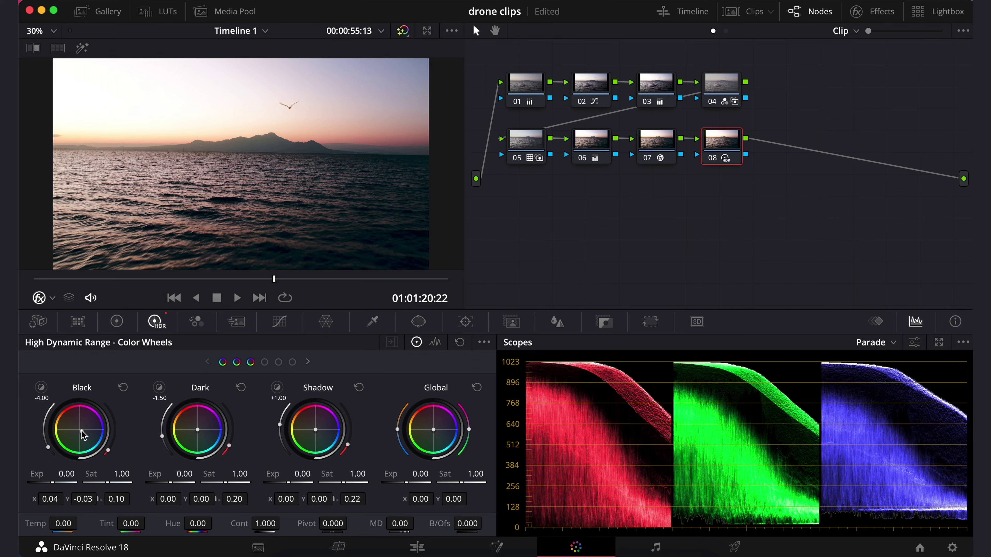
drag(198, 430, 200, 434)
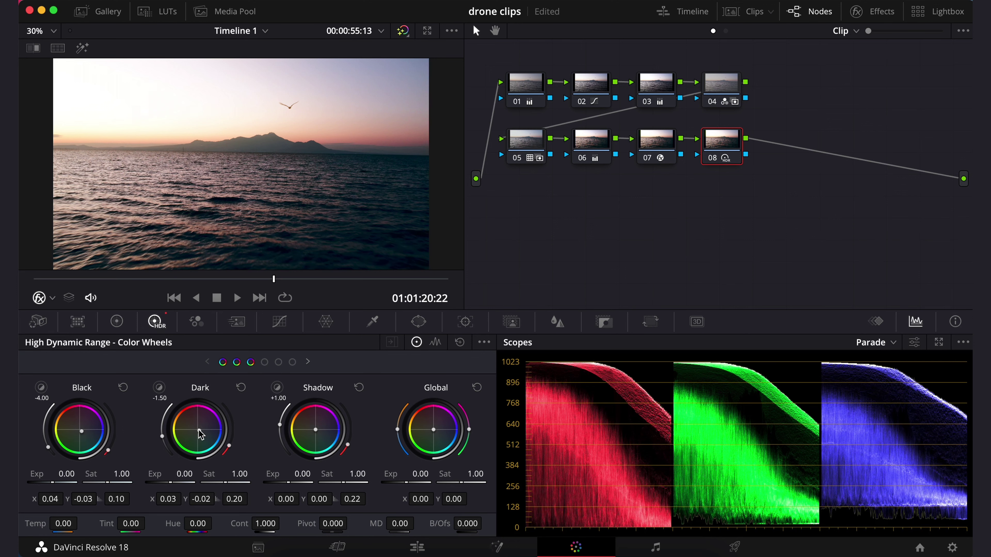
drag(317, 432, 315, 429)
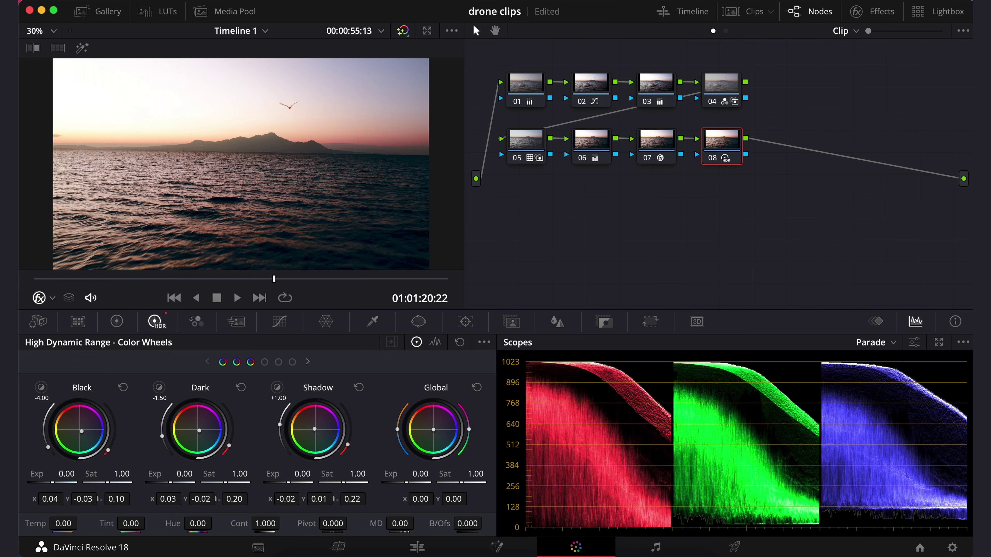
Nudge the Light and Highlight zone balances, then add serial node 09.
click(308, 362)
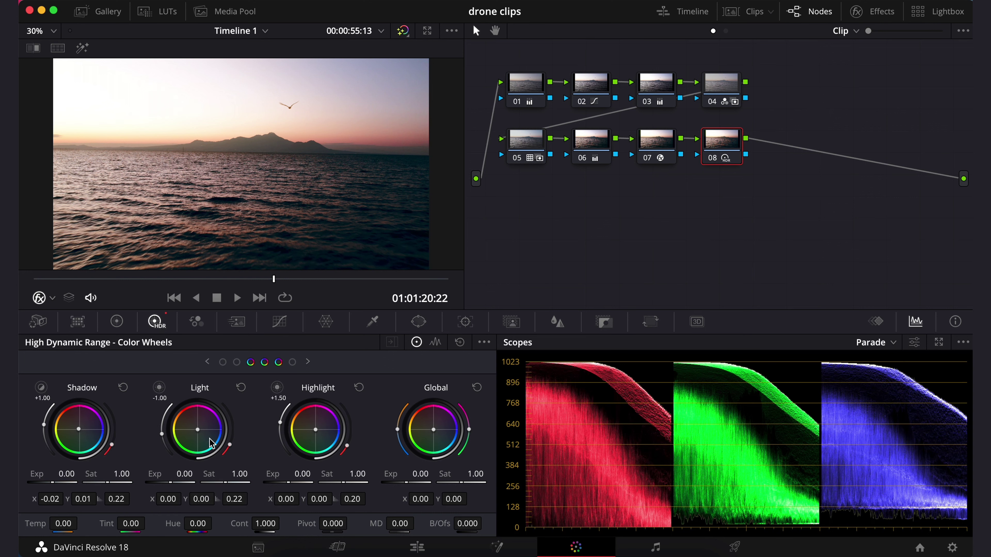
drag(196, 433, 199, 434)
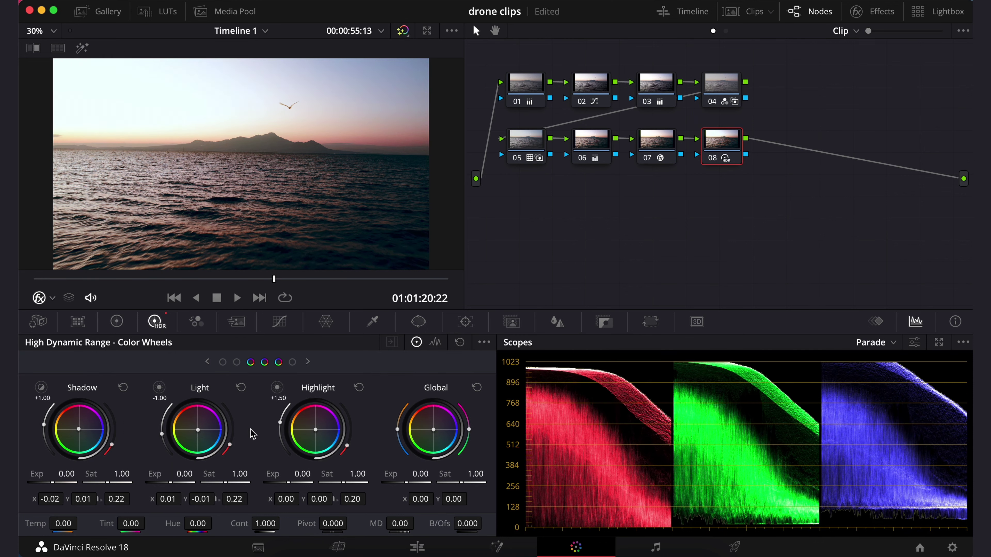
drag(316, 431, 315, 430)
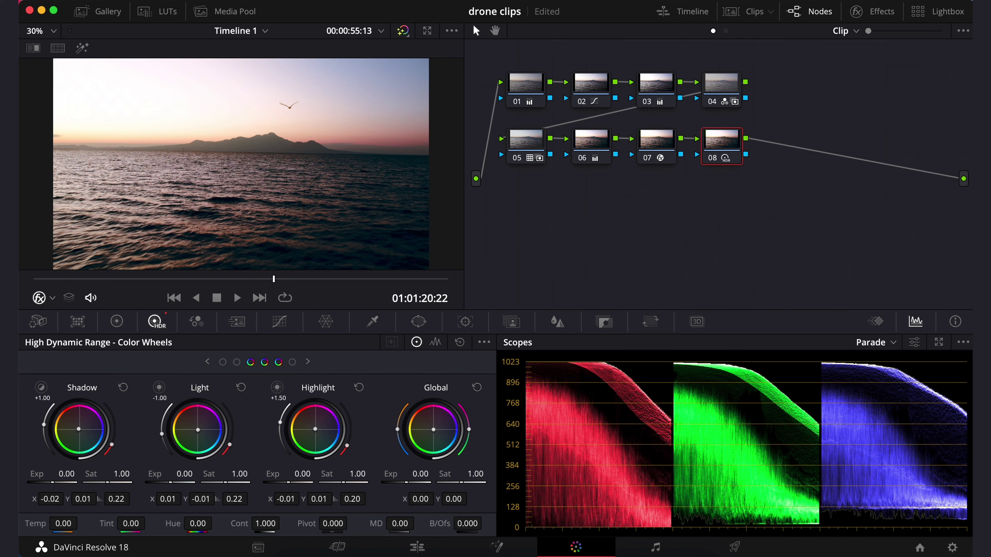
key(alt+s)
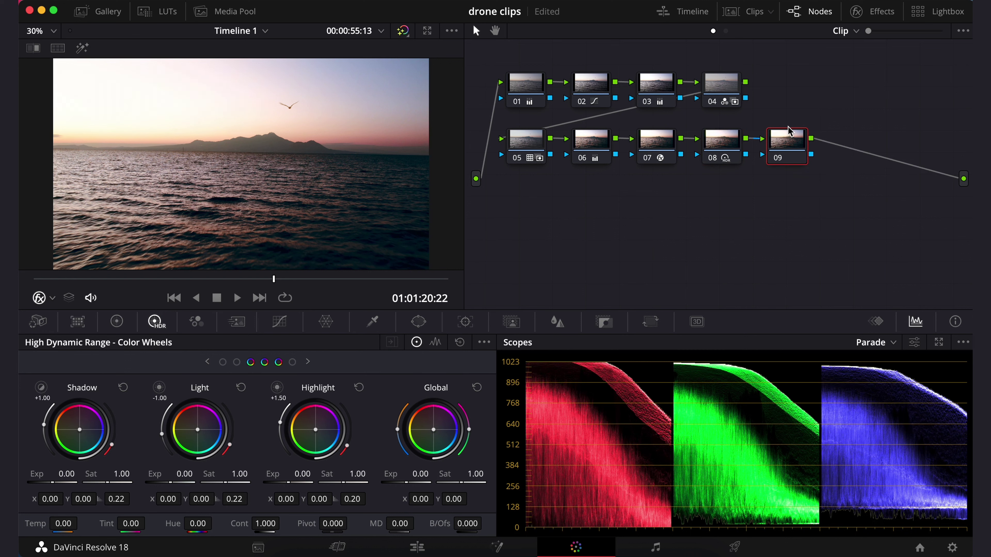
Move node 09 below node 05 and lower Shadows to -1.50 and Highlights to -2.00.
drag(787, 211, 528, 197)
click(117, 321)
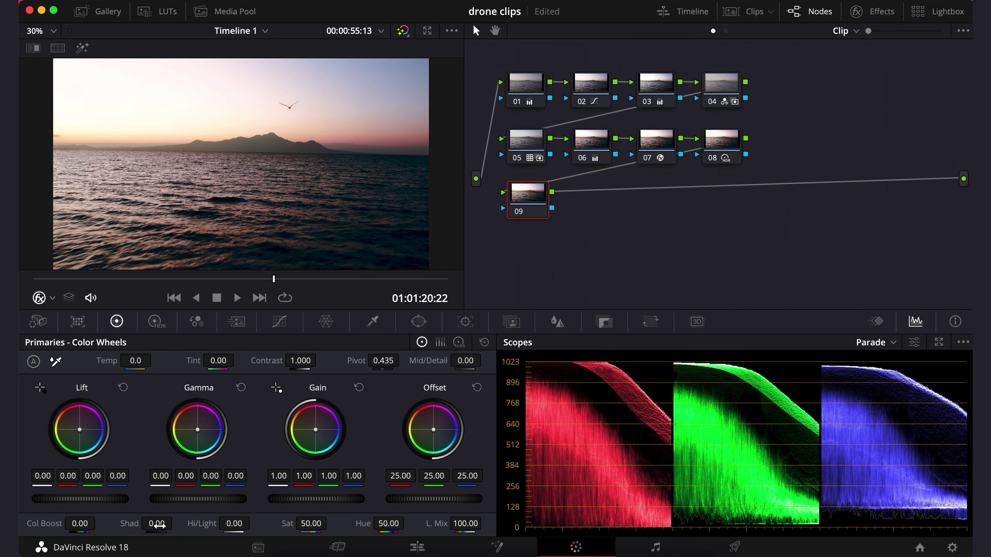
drag(129, 523, 117, 523)
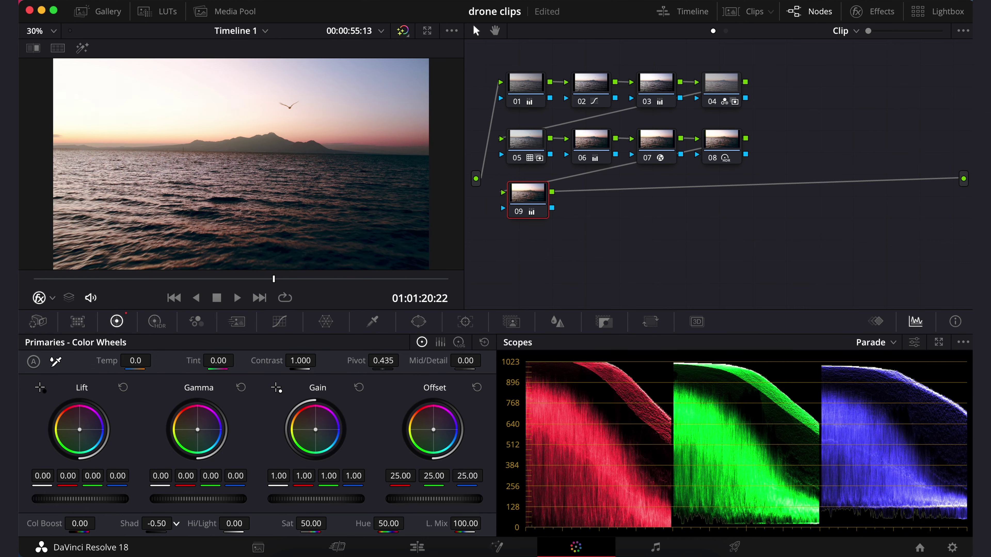
drag(202, 523, 188, 523)
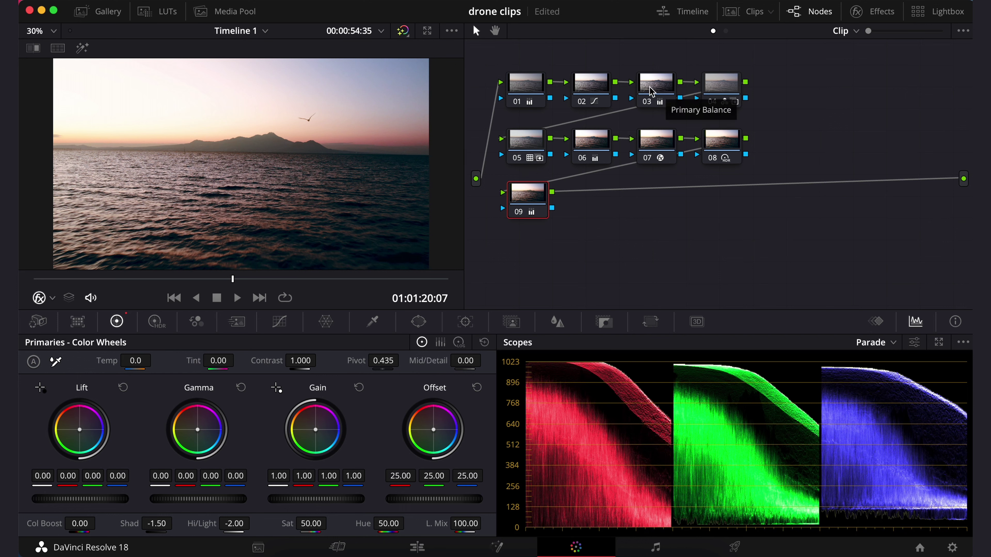
On node 03, deepen the lift slightly and raise Gain from 1.05 to 1.08.
click(666, 88)
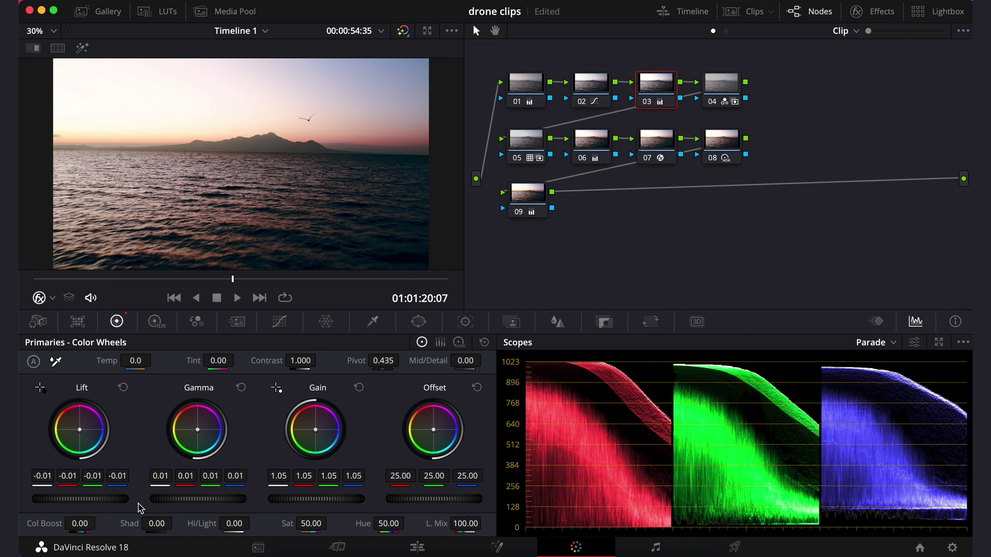
mouse_move(99, 500)
mouse_down()
mouse_move(78, 500)
mouse_move(90, 500)
mouse_up()
drag(303, 500, 310, 499)
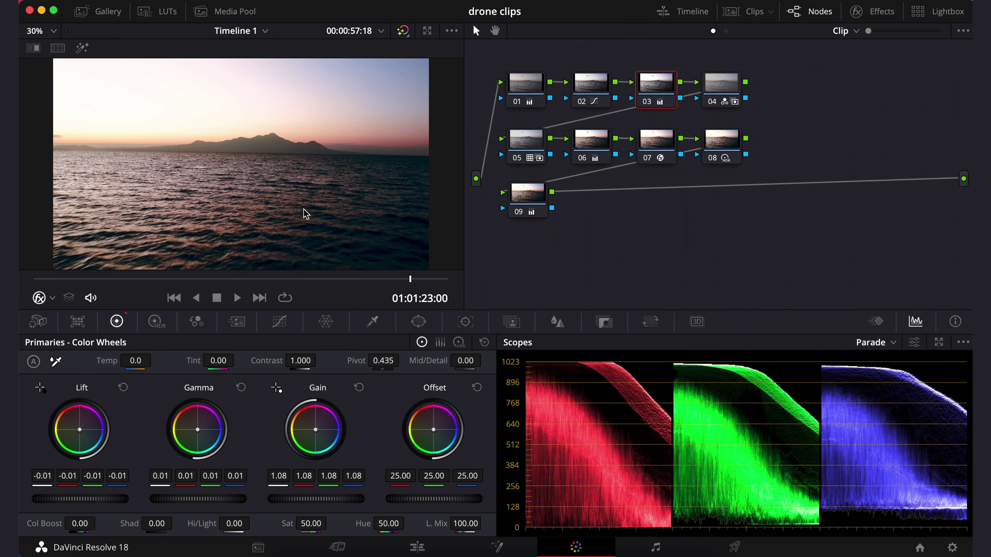
Grab a still of the sunset grade from the viewer, then show the Clips thumbnail strip.
right_click(298, 183)
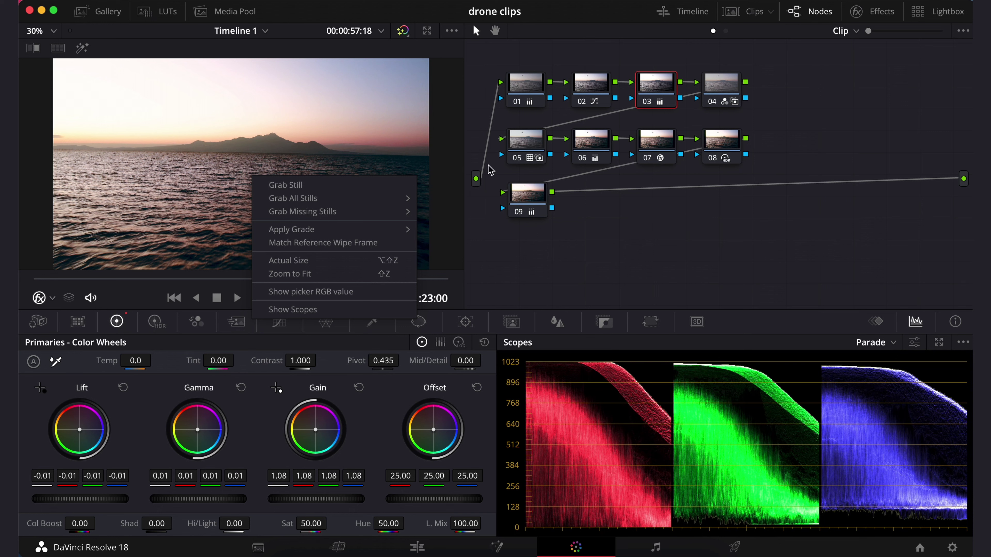
click(329, 167)
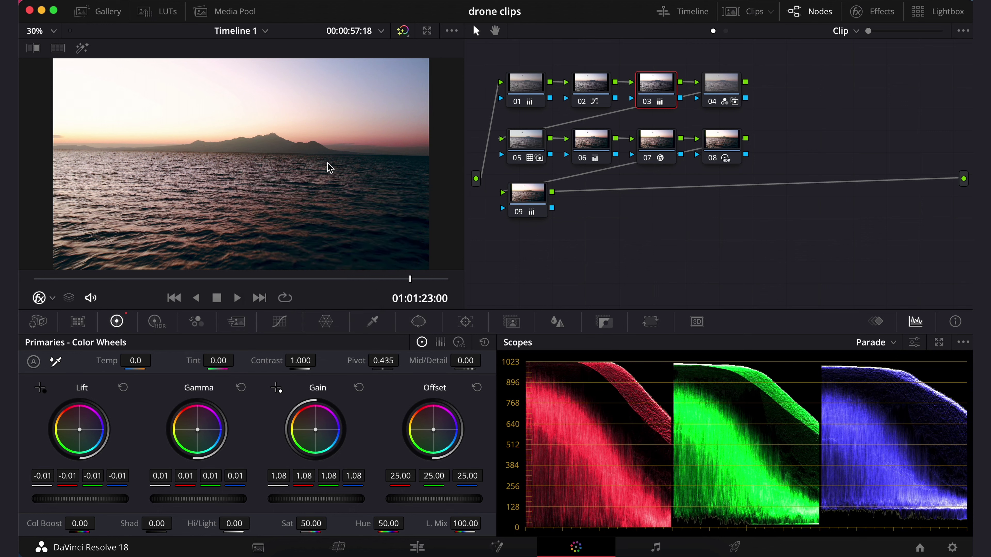
right_click(330, 168)
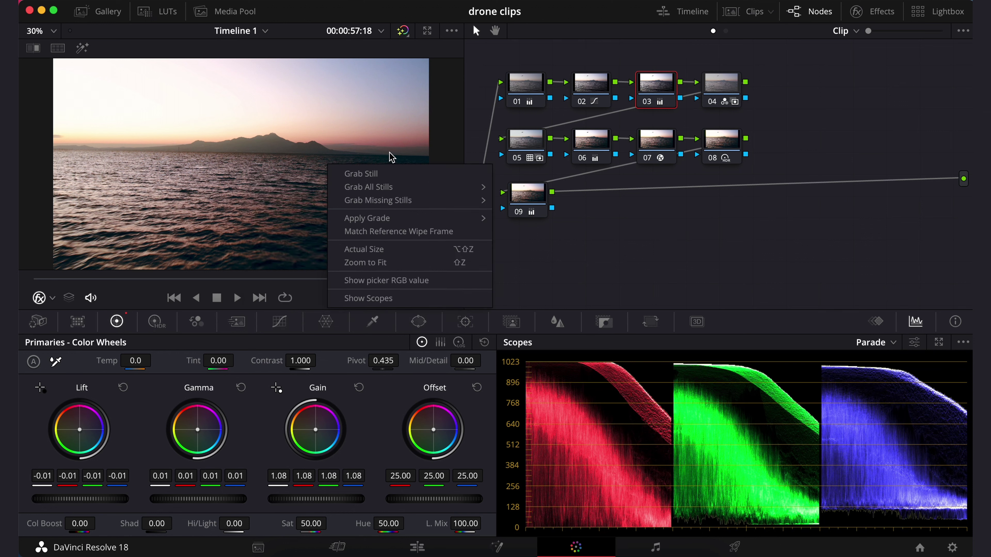
click(373, 175)
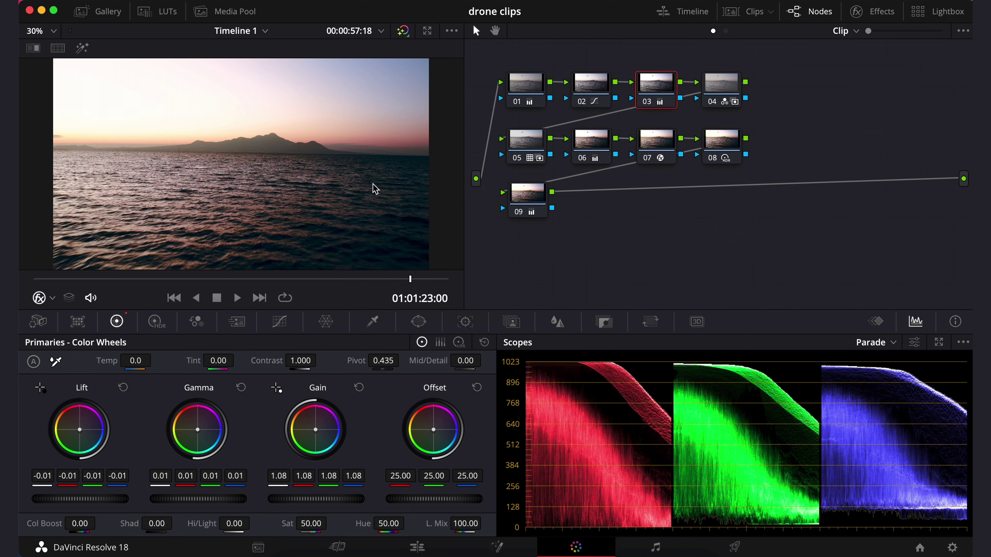
right_click(274, 174)
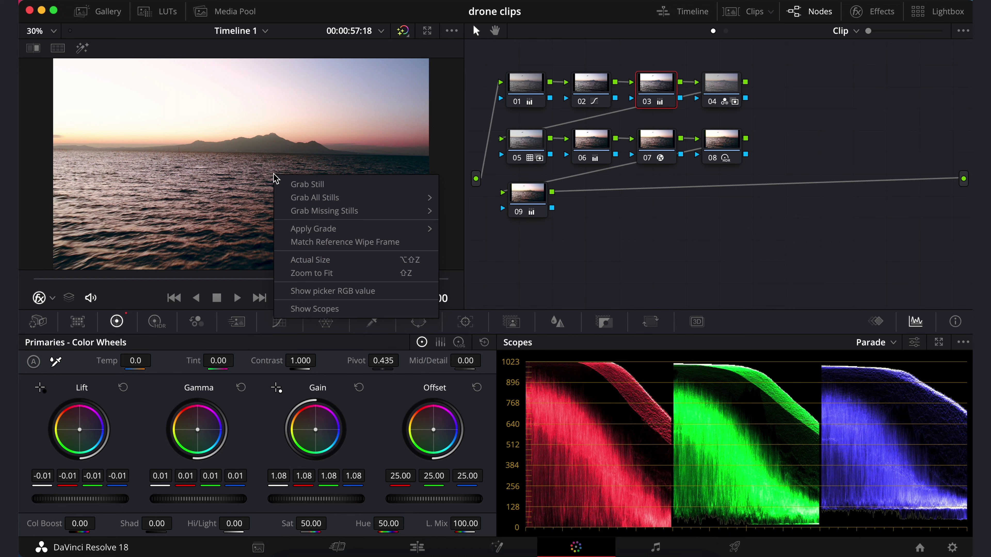
click(351, 185)
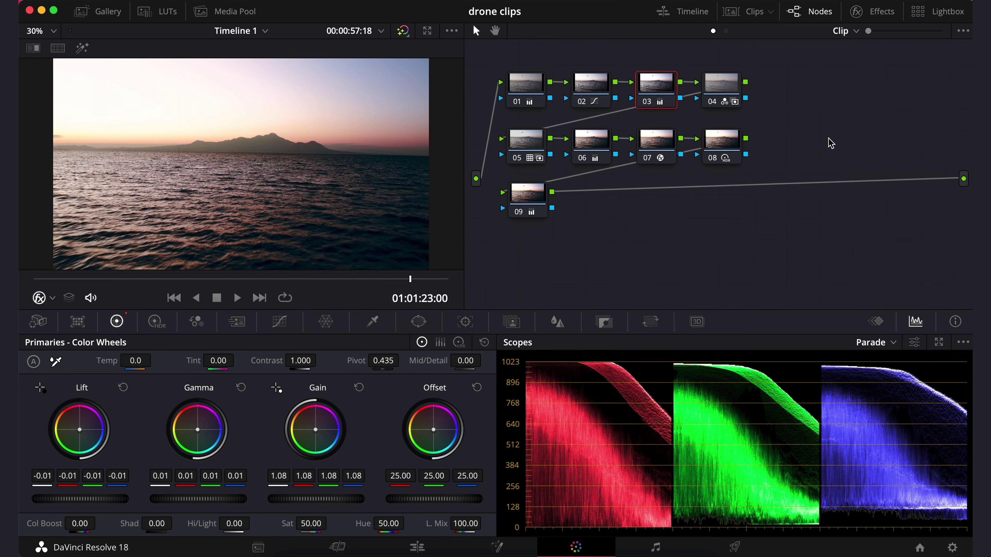
click(750, 11)
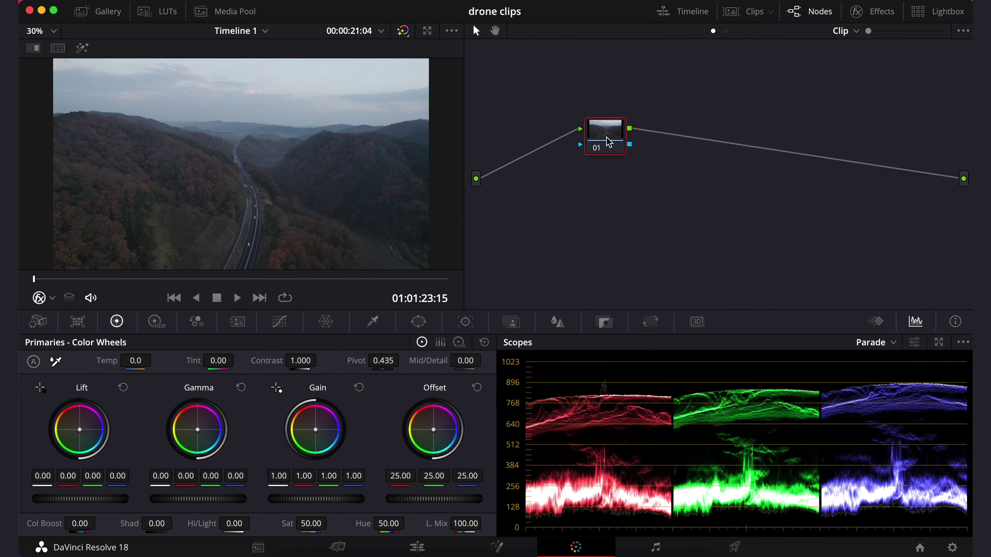
On the highway clip, add serial nodes through node 05 and place node 05 below the chain.
drag(609, 142, 559, 87)
key(alt+s)
key(alt+s)
key(alt+s)
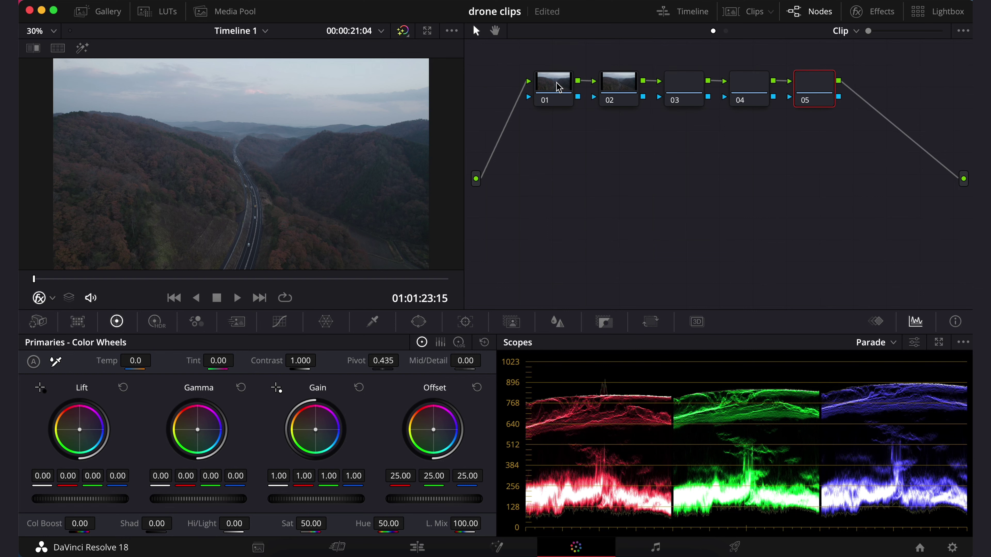
drag(819, 84, 646, 221)
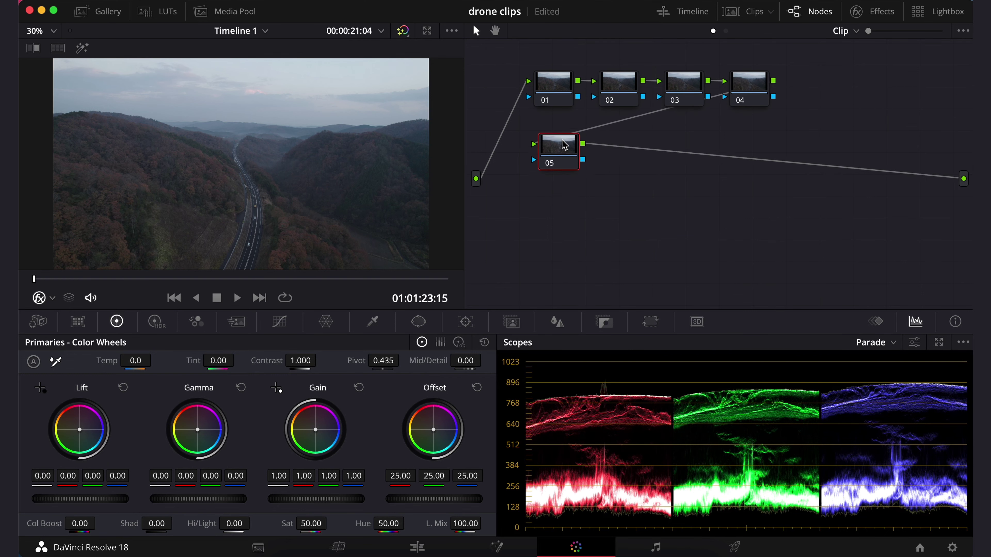
Shape an S-curve on node 02 by pulling in the white and black points and bending the midtones.
click(622, 83)
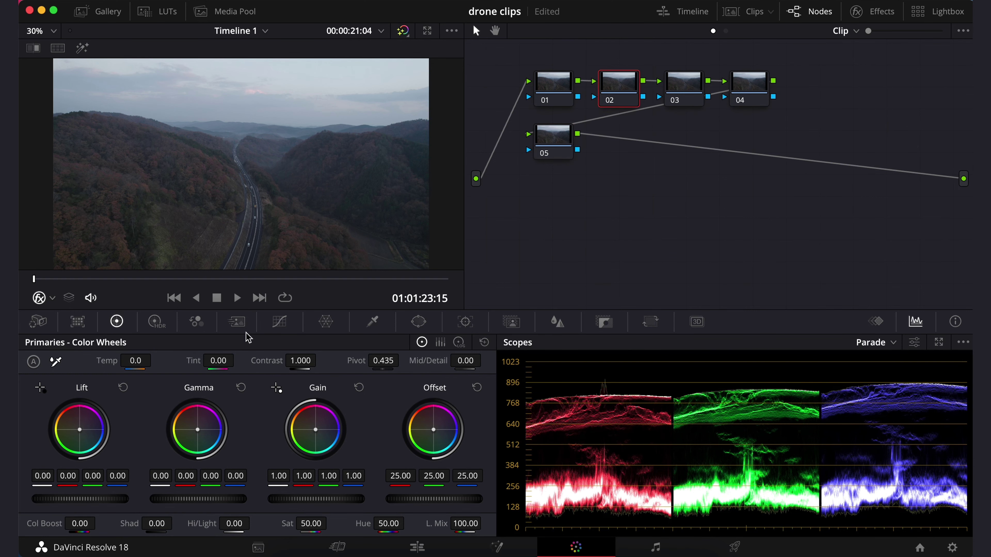
click(280, 322)
drag(320, 367, 262, 368)
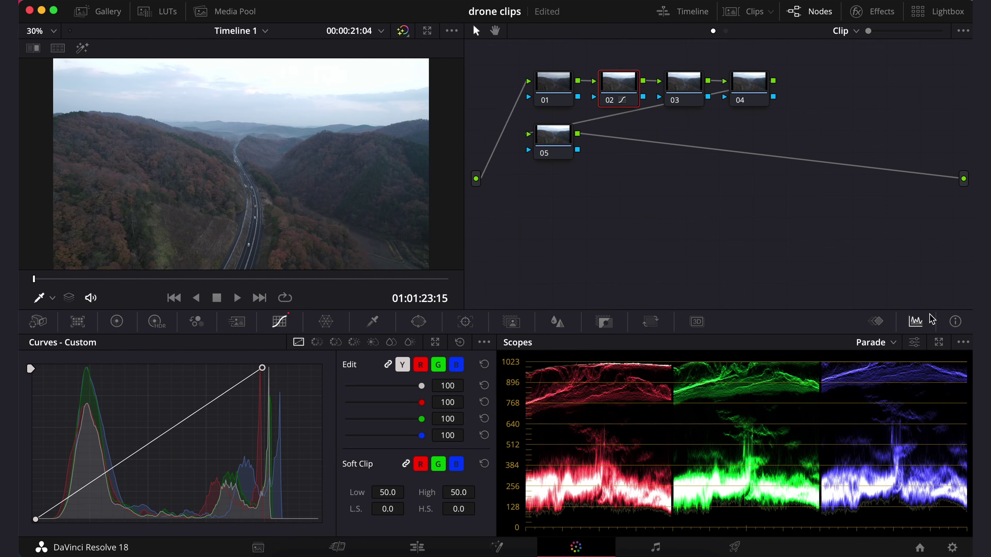
drag(35, 520, 58, 519)
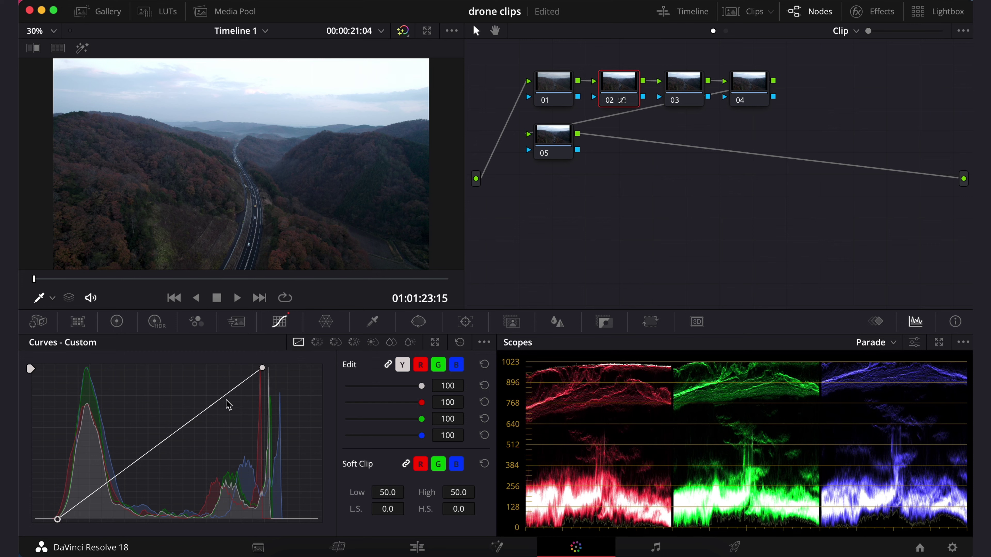
drag(212, 409, 203, 395)
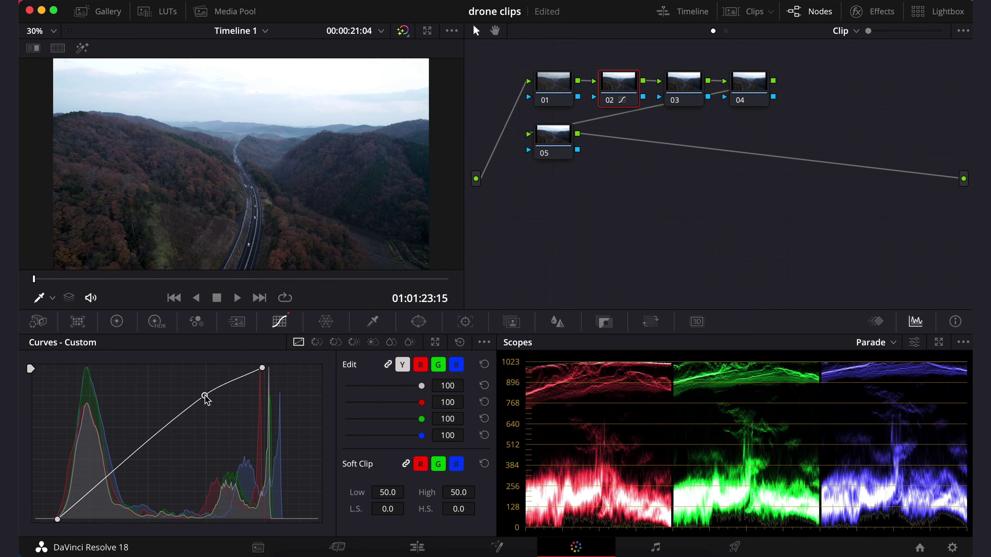
mouse_move(103, 478)
mouse_down()
mouse_move(103, 486)
mouse_move(122, 476)
mouse_up()
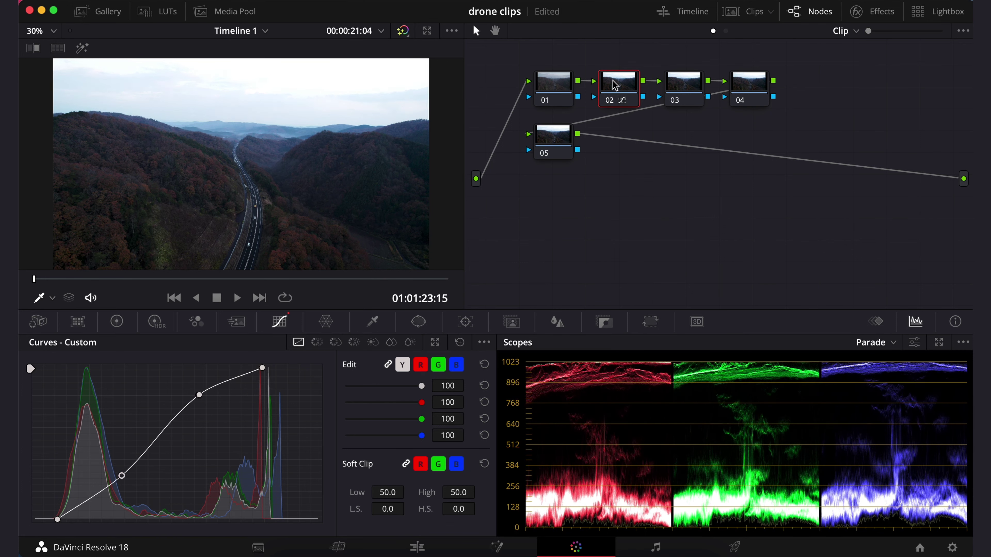
click(549, 84)
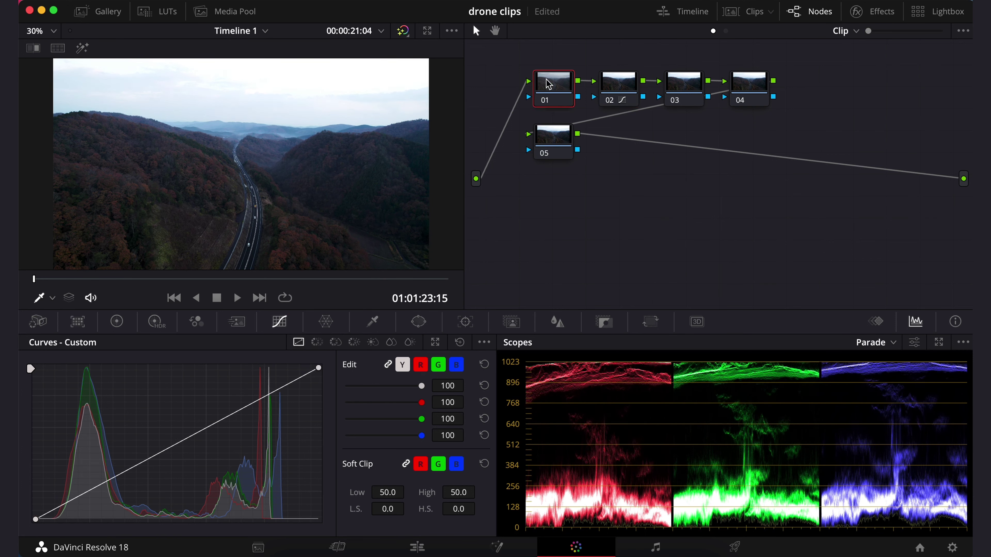
Neutralise white balance by sampling the sky, then give node 03 Gain 1.04 and Gamma 0.02.
click(117, 321)
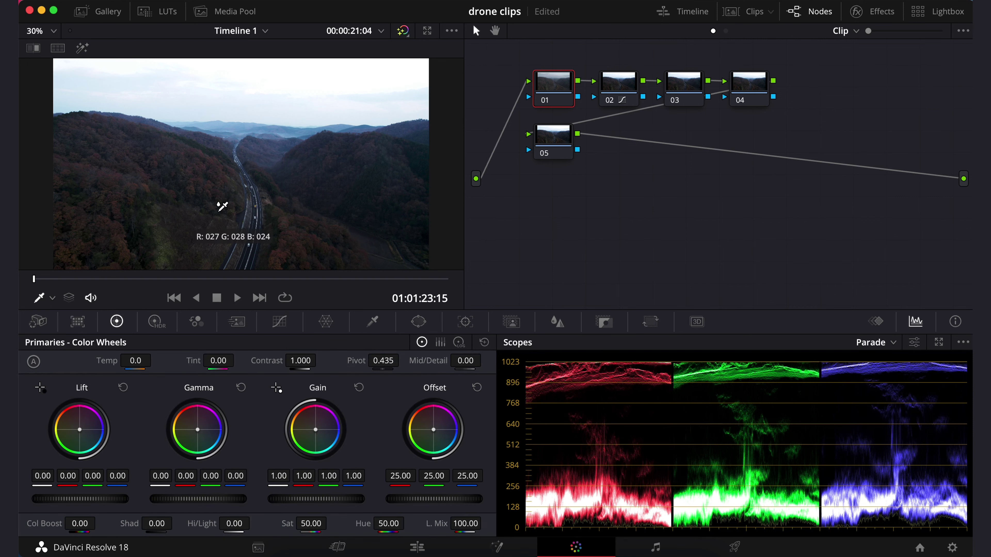
click(312, 61)
key(alt+shift+semicolon)
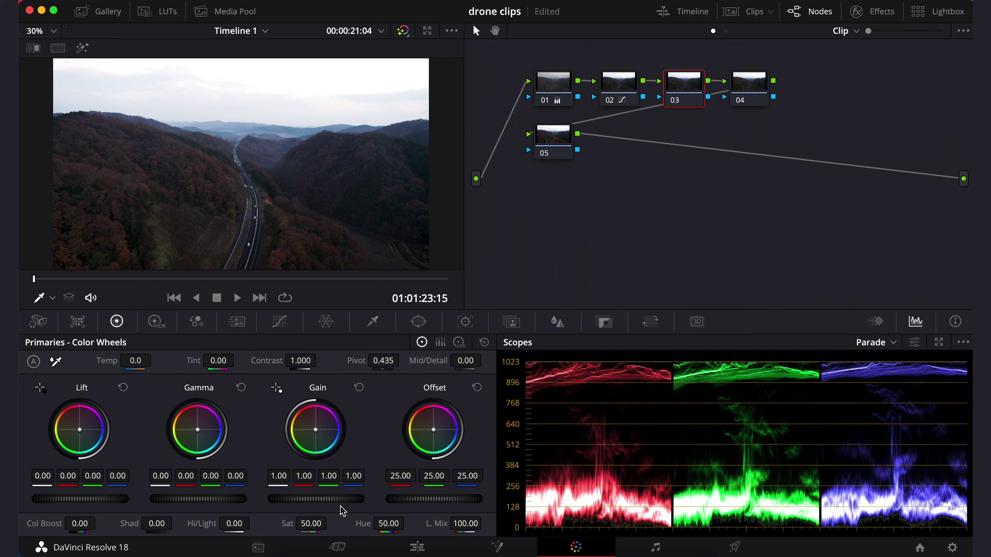
drag(312, 498, 327, 503)
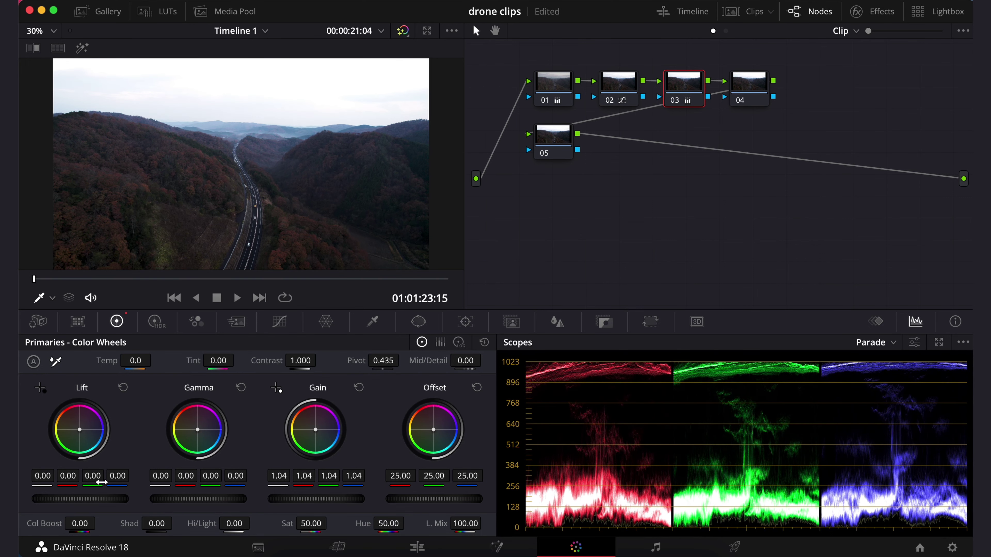
drag(81, 504, 81, 503)
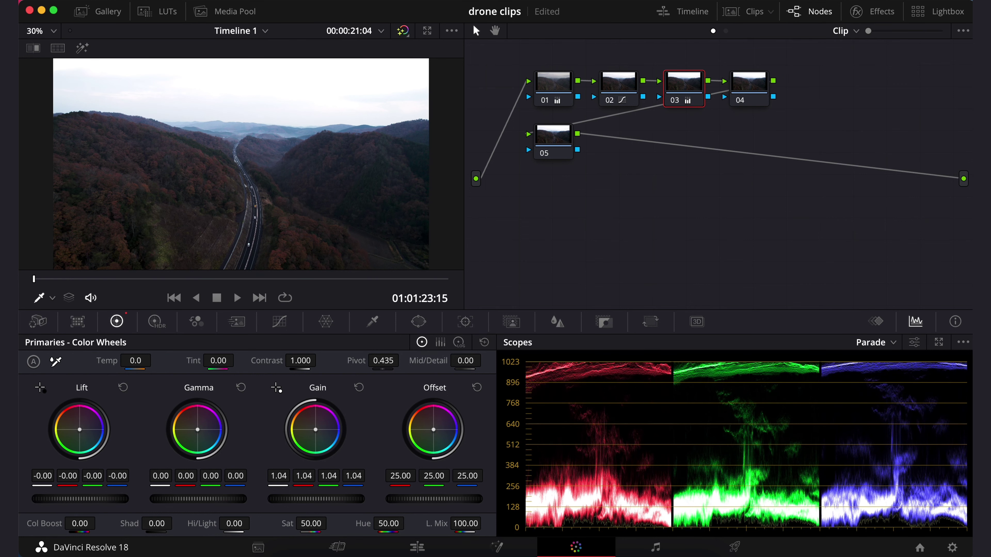
drag(172, 503, 197, 499)
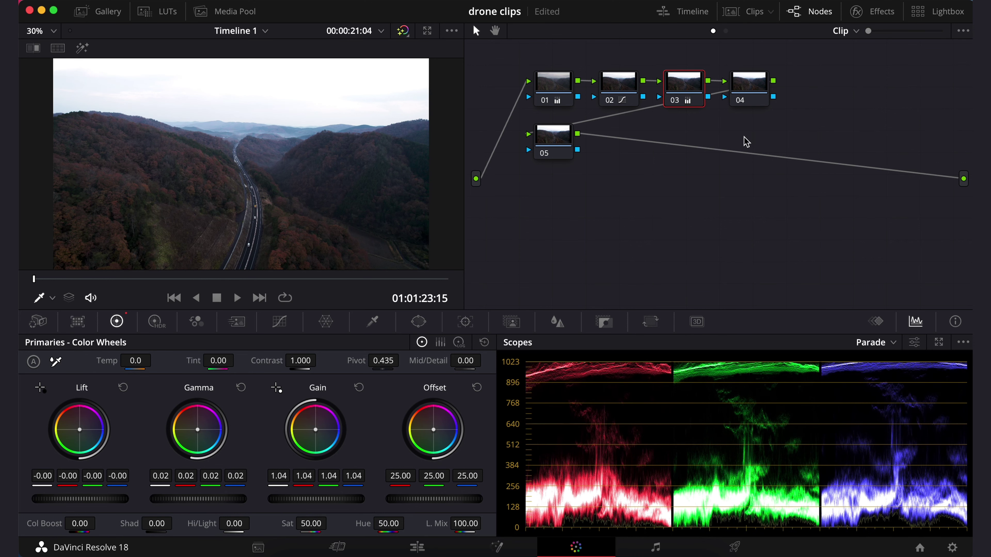
click(762, 89)
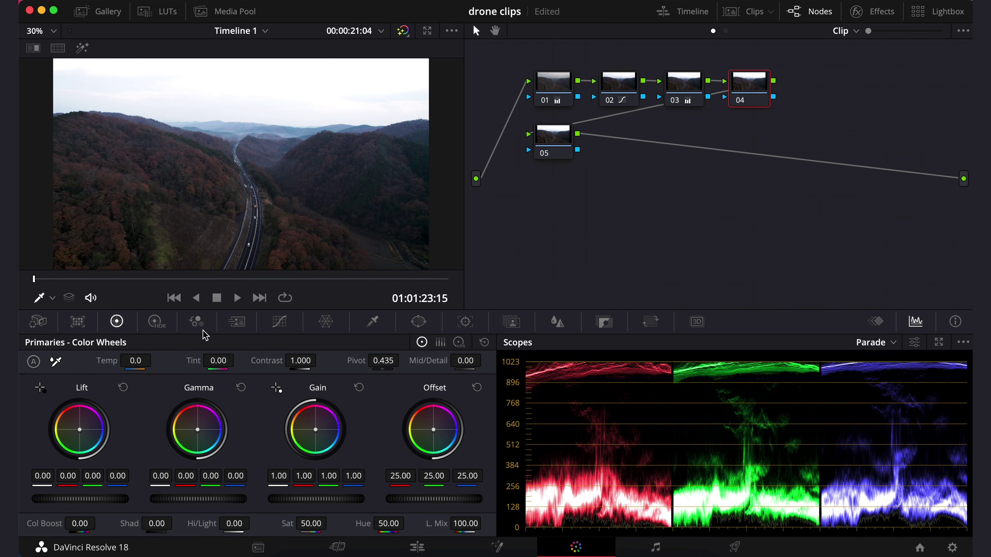
Cut node 04's Key Output Gain to 0.515 and apply the Mavic green LUT to node 05.
click(197, 321)
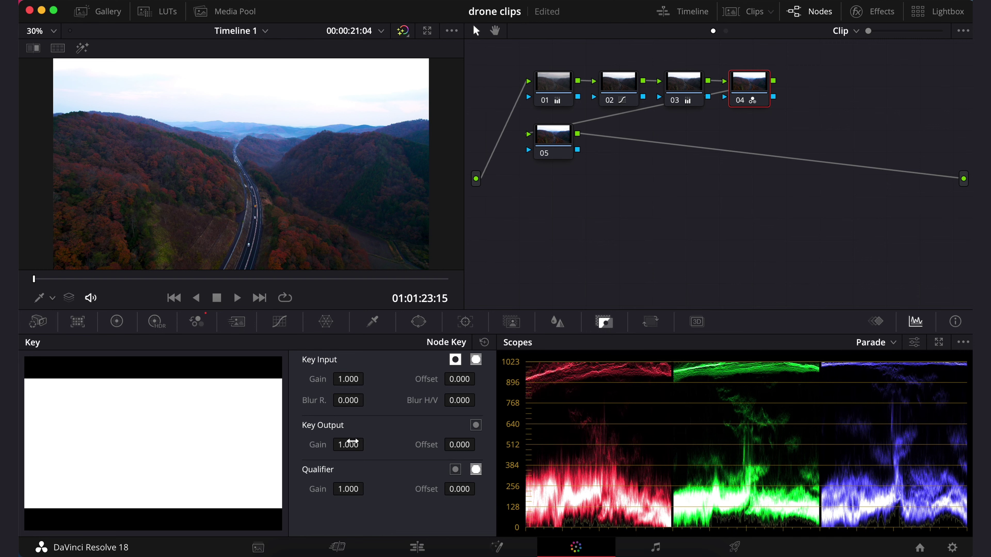
drag(352, 442, 336, 443)
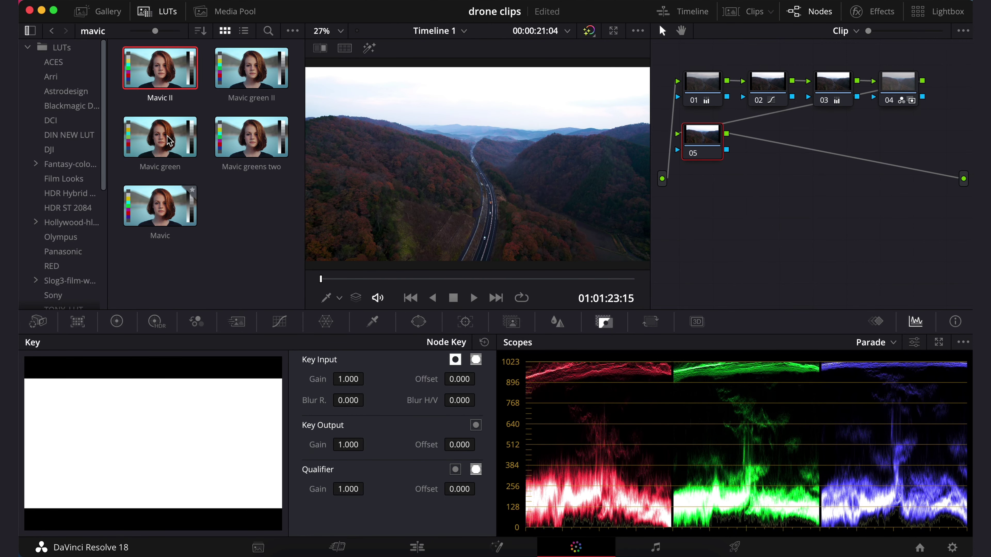
double_click(135, 155)
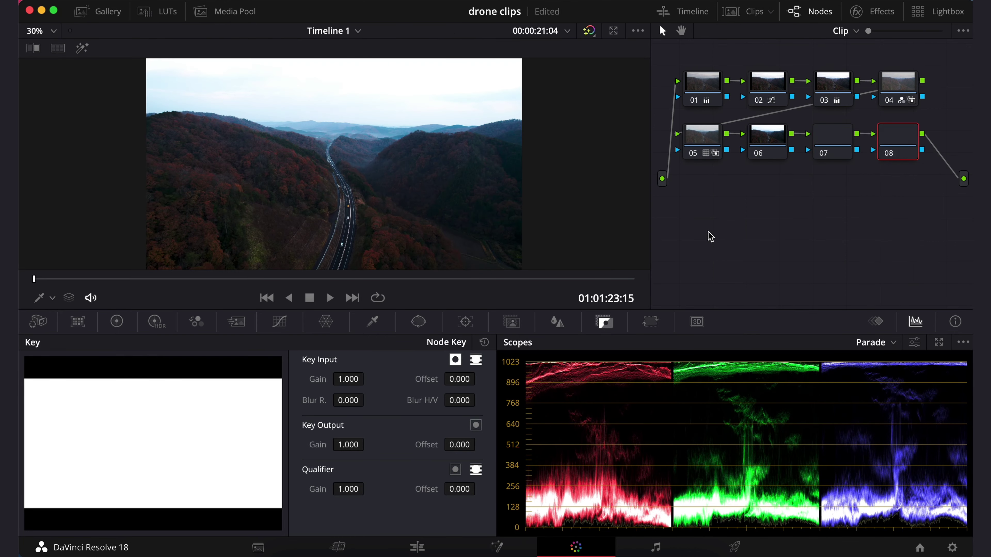
click(761, 142)
On node 06, tint lift toward blue, set gamma red 0.10 and blue -0.10, and set gain blue 0.95.
click(117, 322)
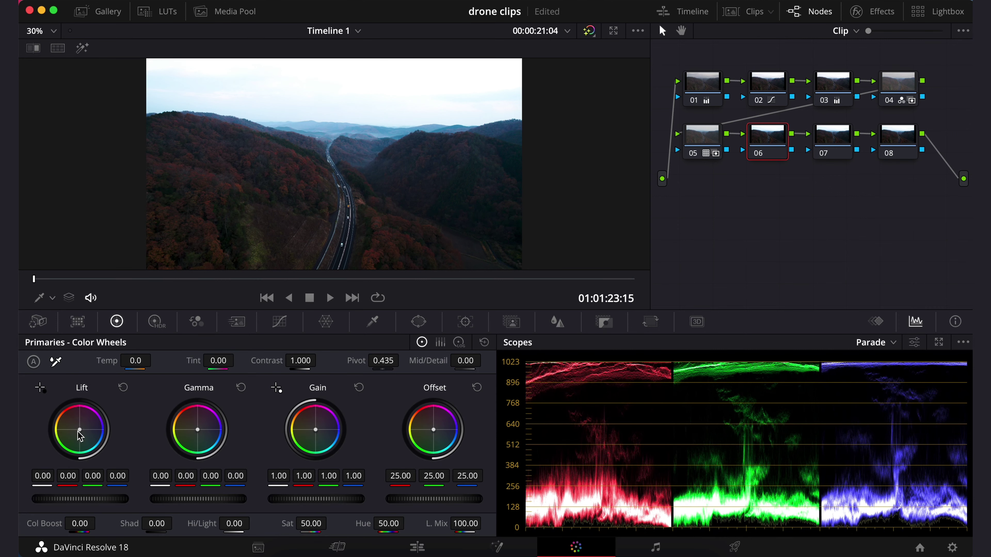
drag(81, 431, 82, 433)
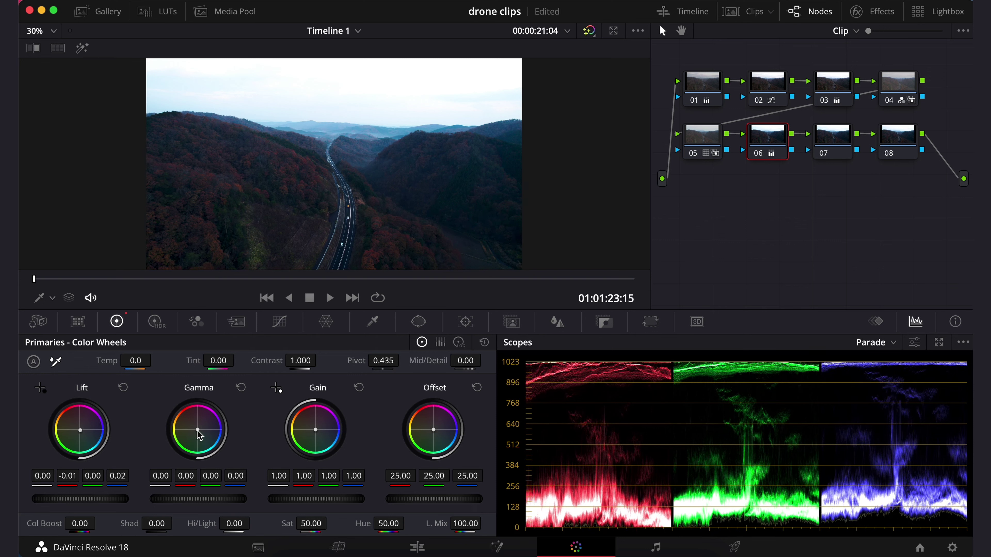
drag(197, 430, 190, 422)
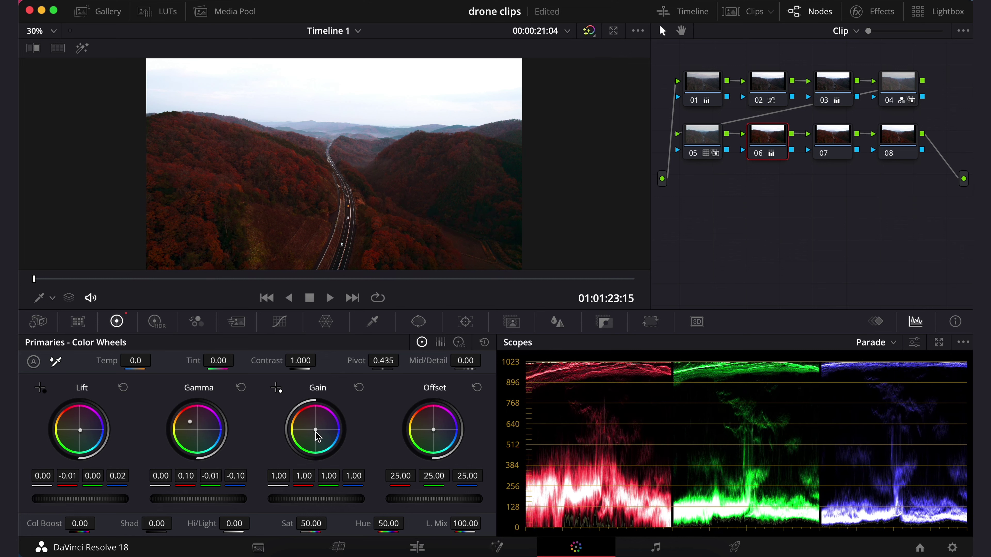
drag(317, 434, 316, 431)
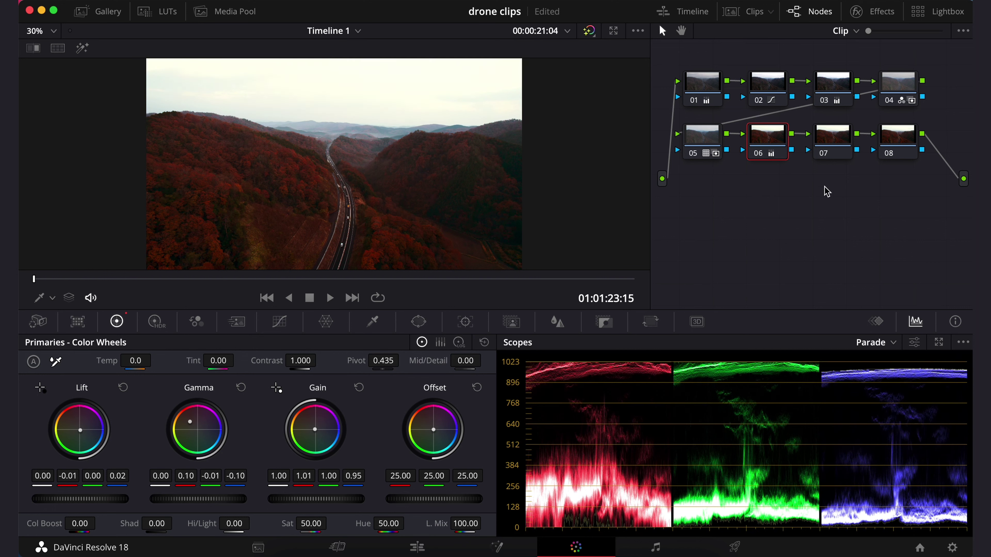
click(837, 153)
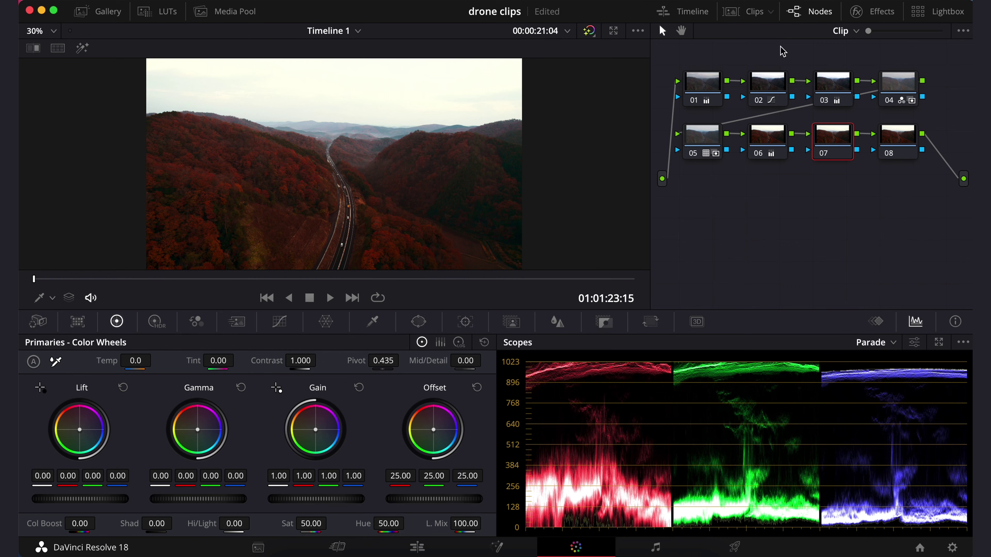
click(889, 12)
Add a Glow to node 07 with Screen composite, an orange colour filter and opacity 0.826.
drag(819, 150, 631, 140)
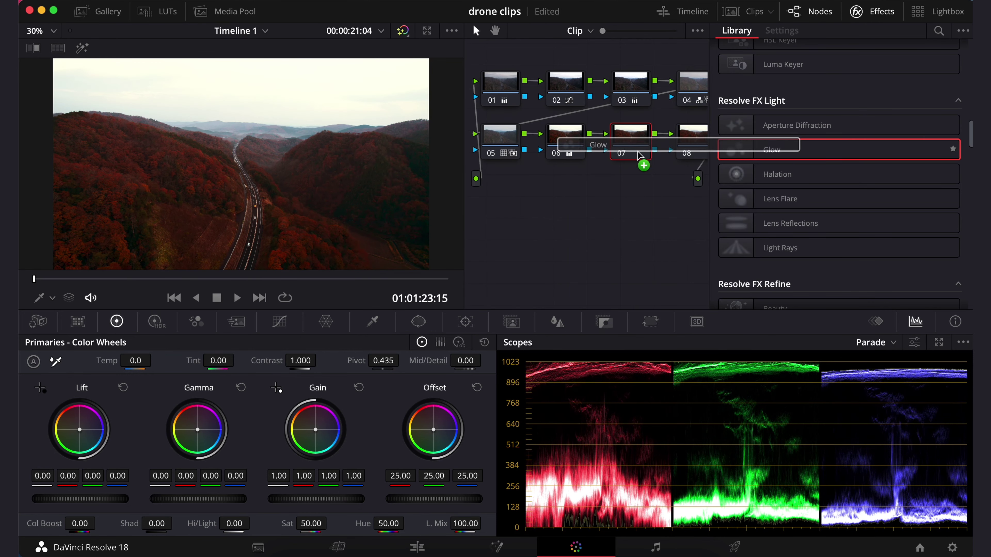
click(845, 258)
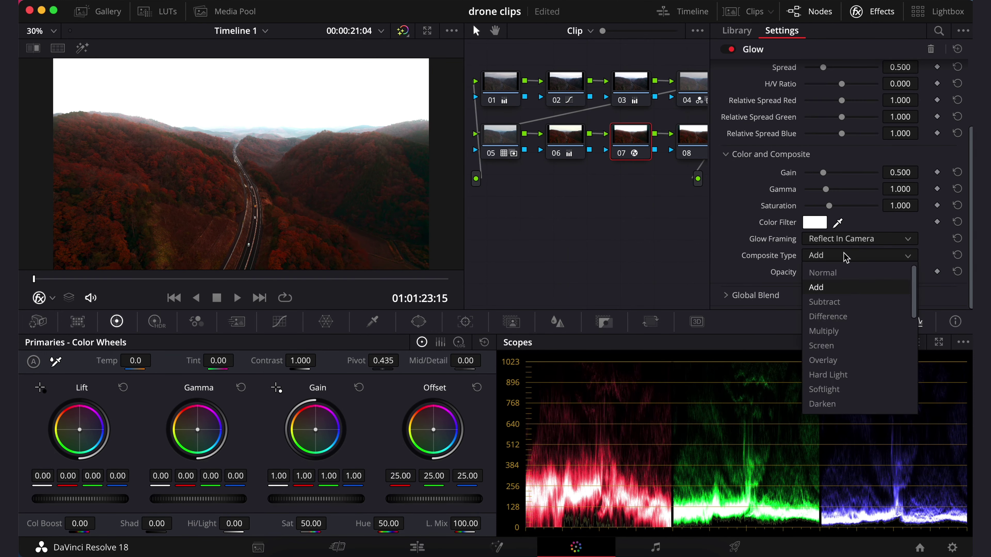
click(829, 389)
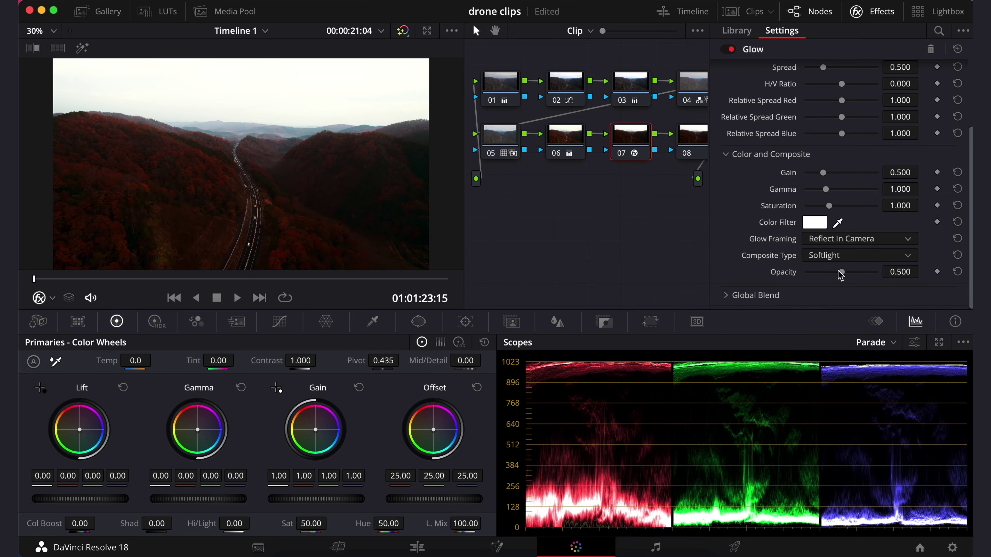
drag(842, 272, 805, 272)
click(853, 256)
click(830, 345)
click(813, 220)
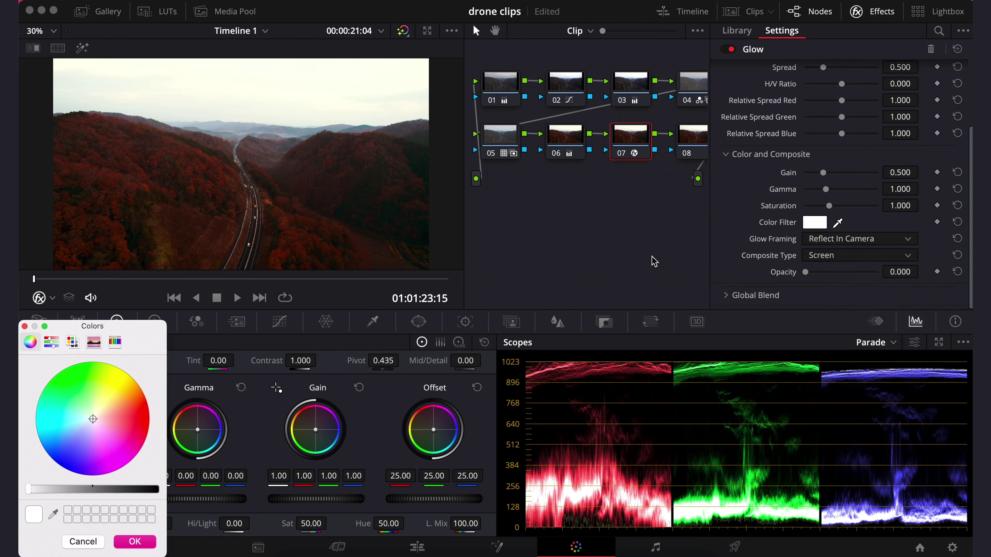
click(167, 358)
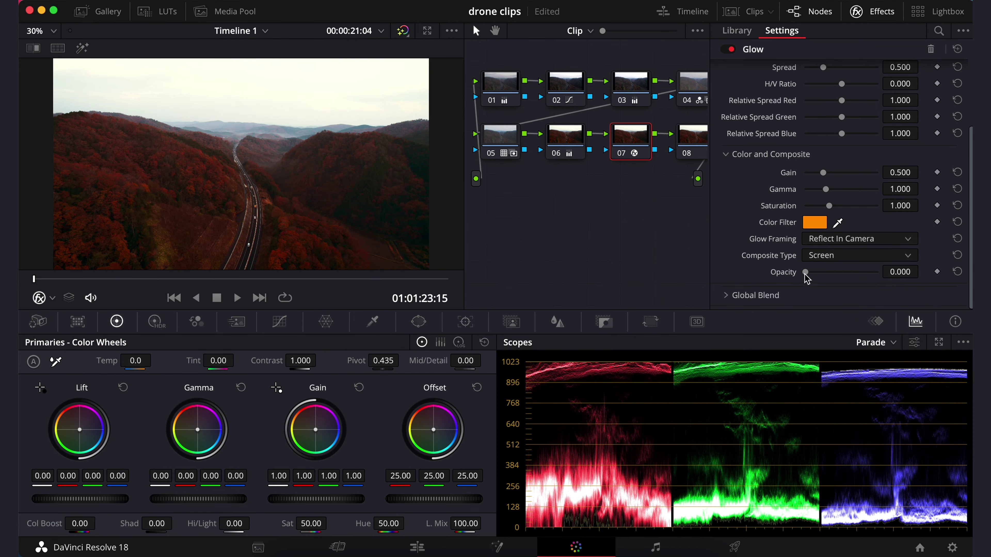
drag(805, 272, 859, 280)
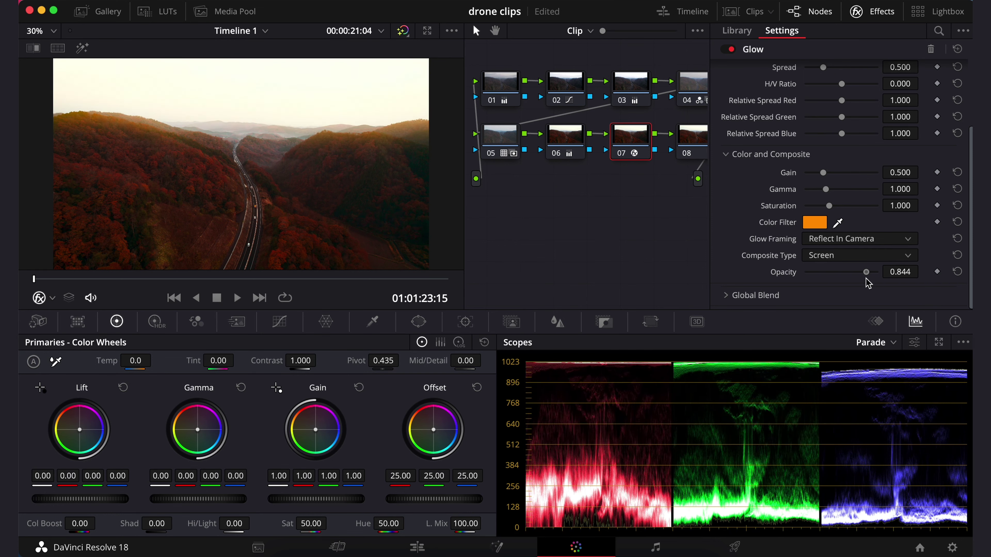
click(878, 12)
click(735, 151)
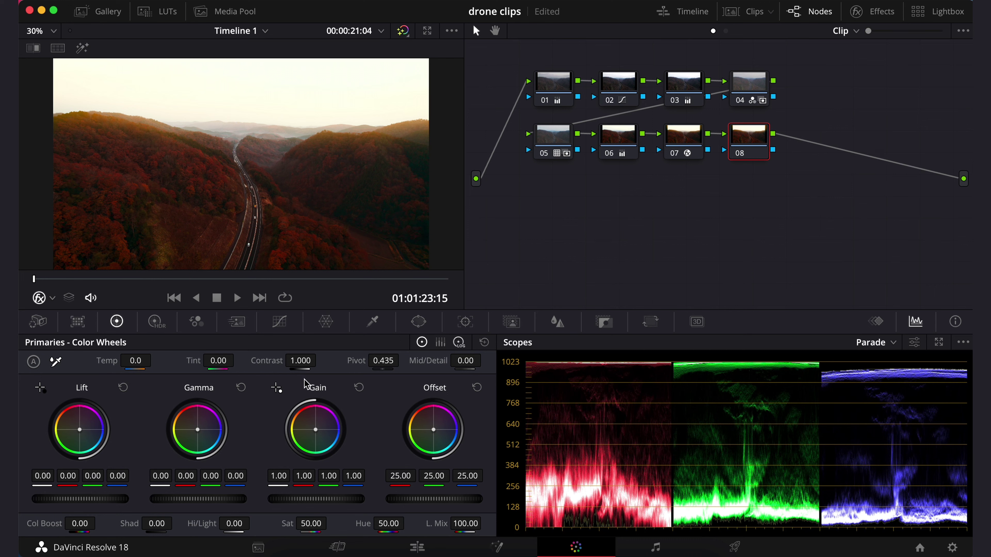
On node 08, slightly shift the HDR Black, Dark, Shadow and Light wheels and warm the Highlight wheel.
click(155, 322)
click(223, 362)
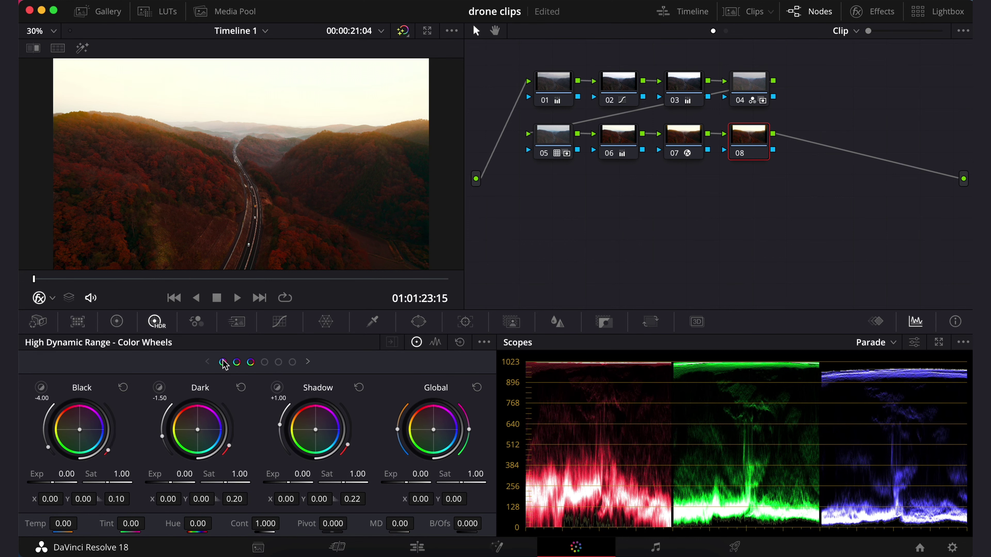
drag(75, 434, 84, 437)
drag(199, 432, 202, 435)
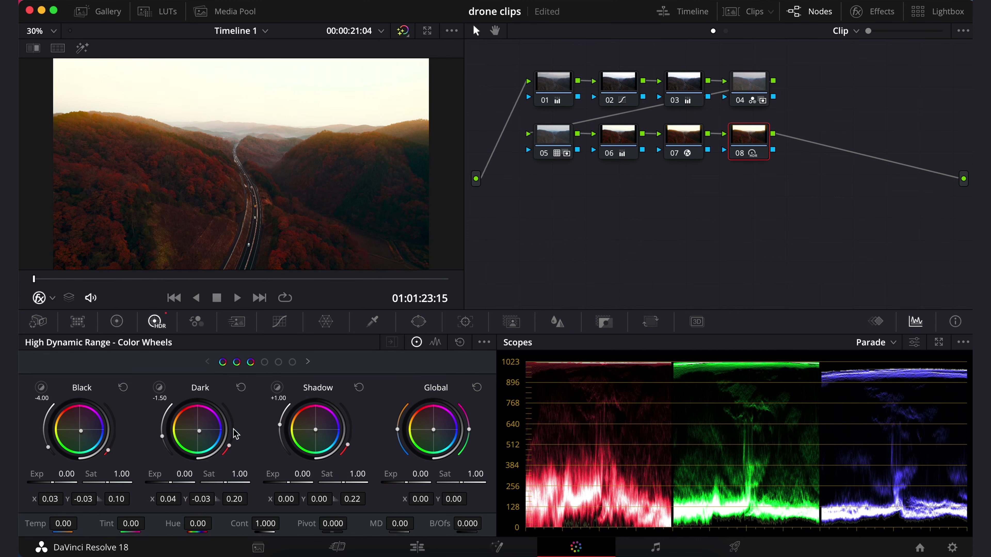
drag(315, 430, 313, 427)
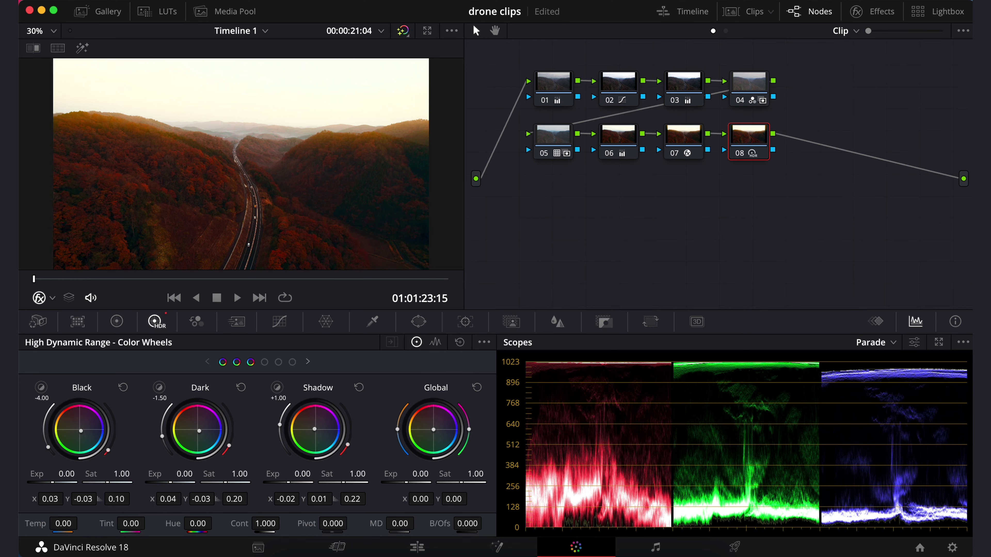
click(281, 362)
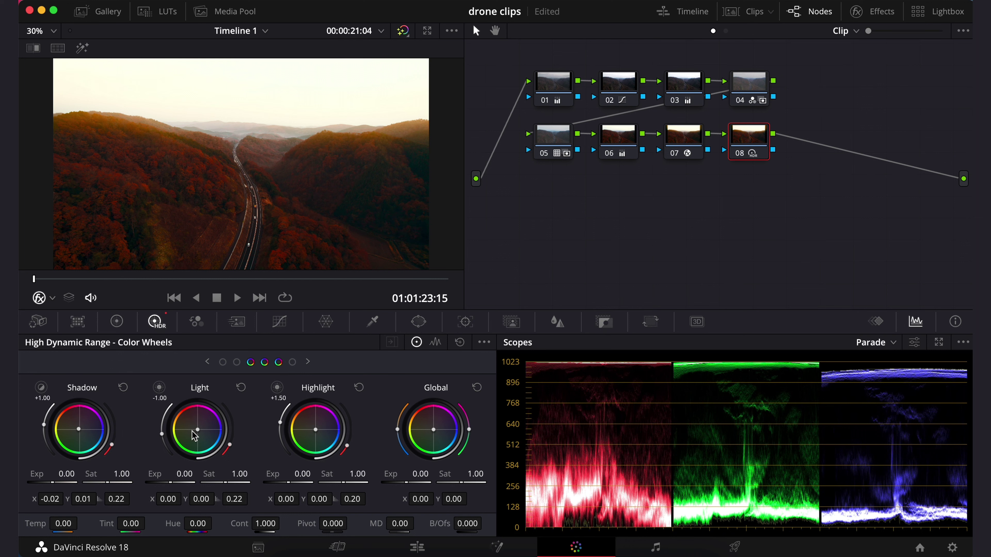
drag(197, 429, 198, 430)
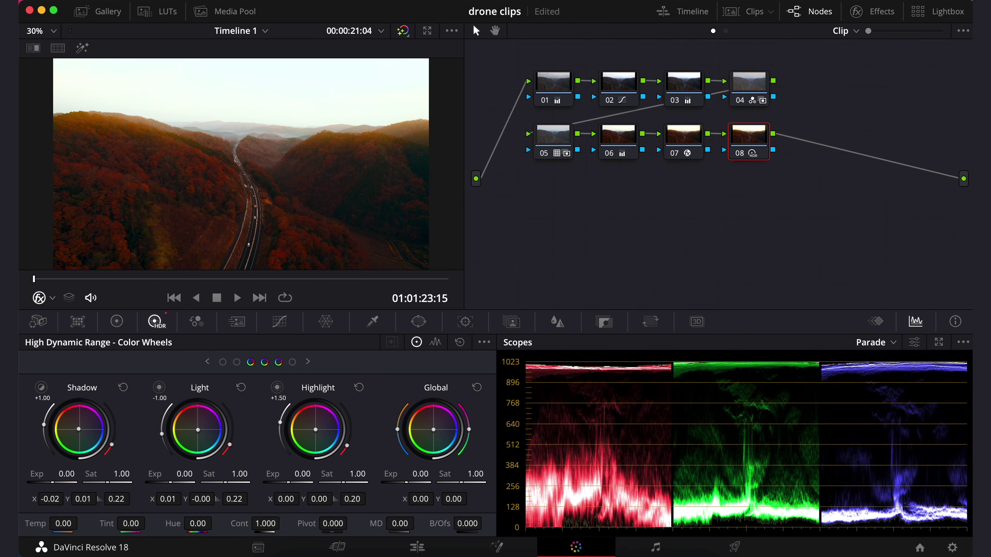
drag(316, 430, 315, 428)
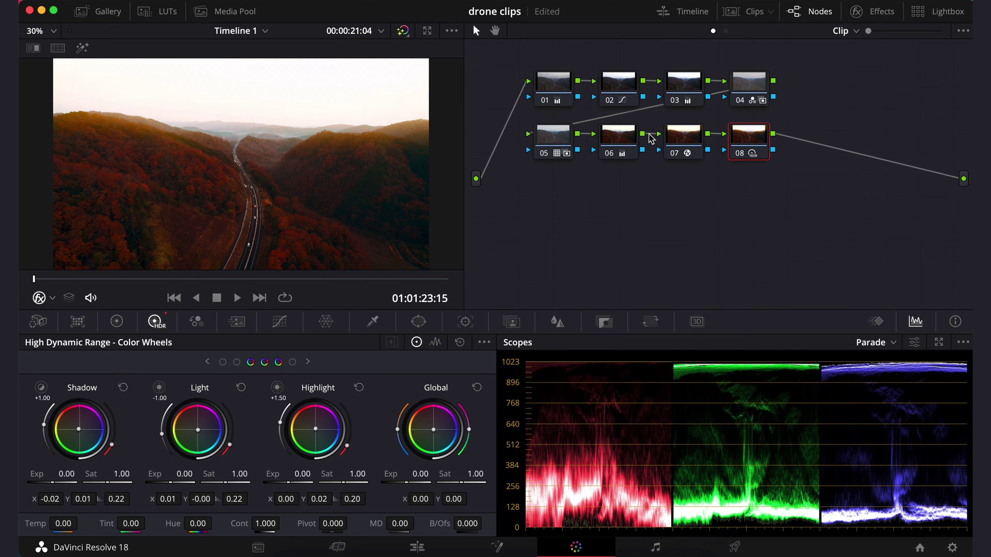
click(685, 83)
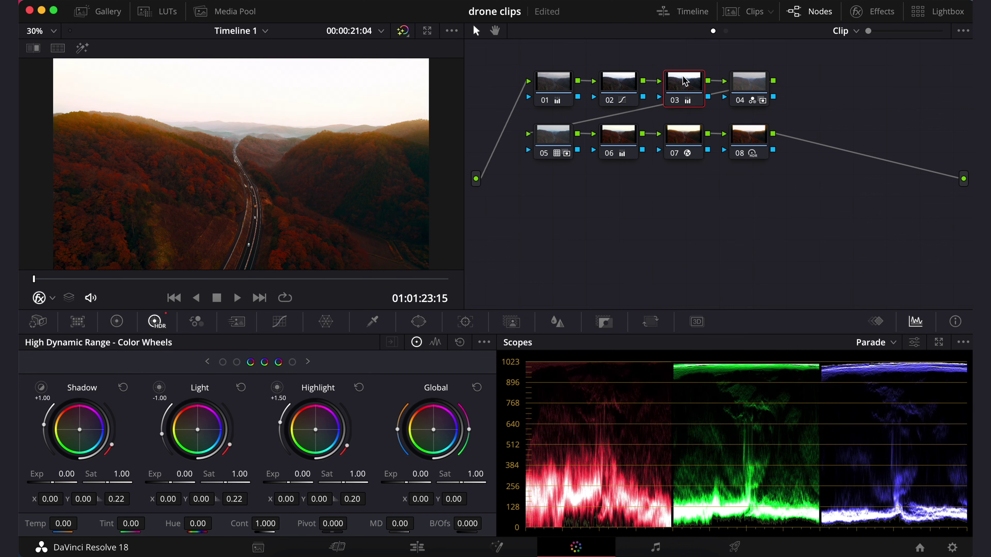
On node 03, darken the lift a touch and raise the gain.
click(117, 322)
drag(90, 502, 78, 503)
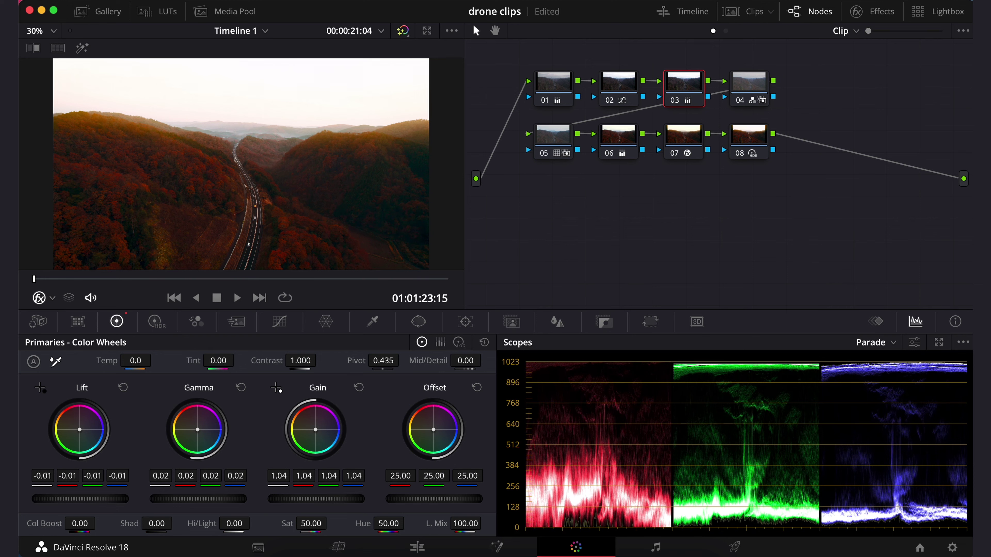
drag(309, 498, 328, 498)
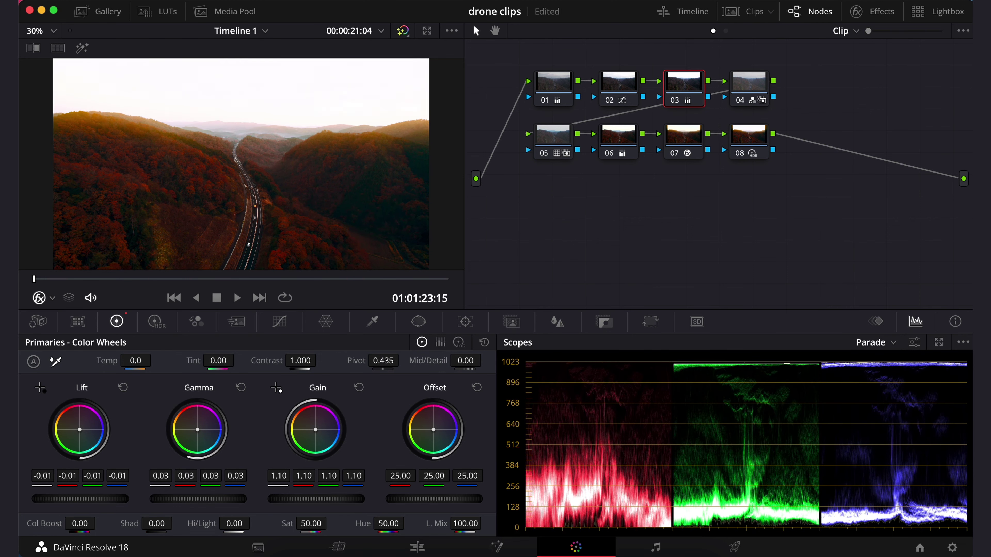
Add node 09 below node 05, setting Shadows to 17.50 and Highlights to 1.50.
key(alt+k)
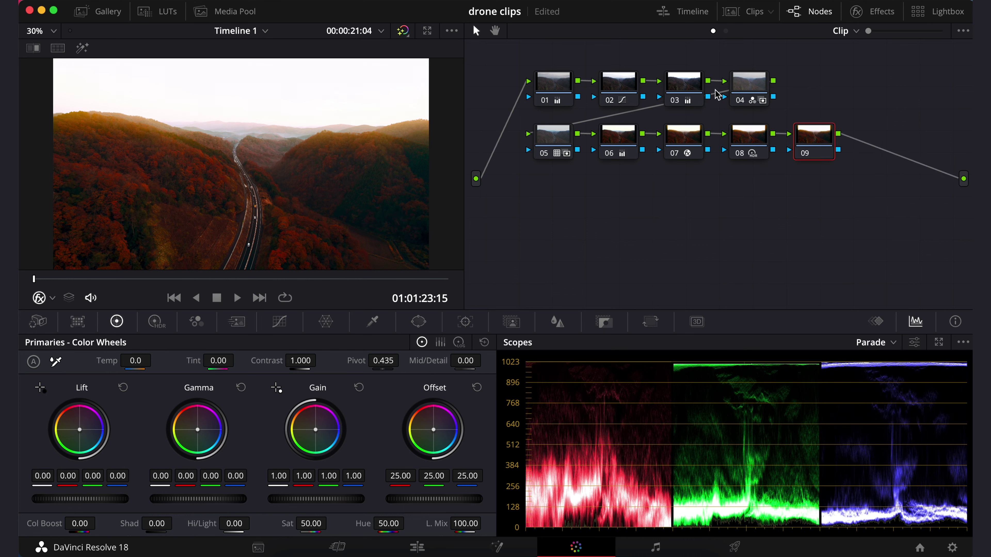
drag(812, 148, 552, 198)
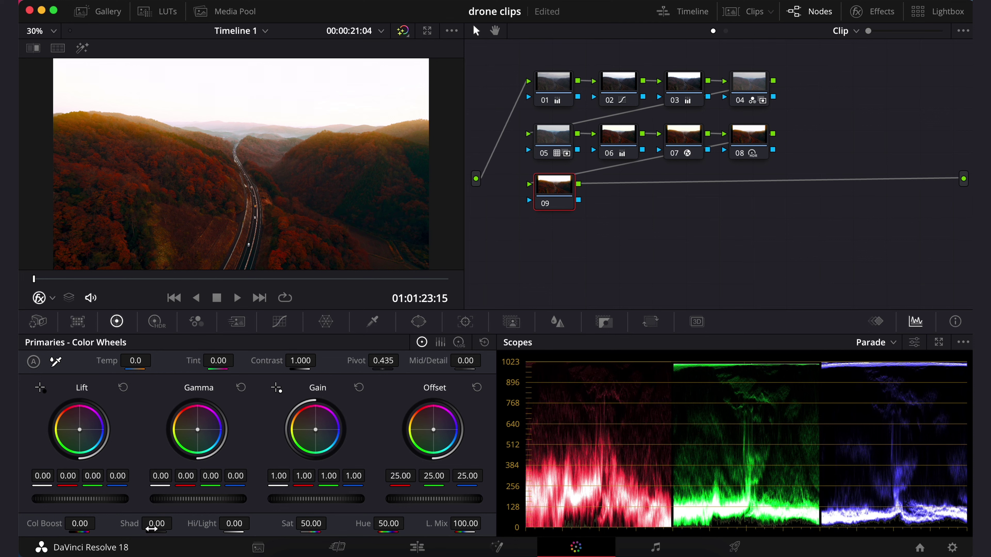
drag(176, 523, 203, 524)
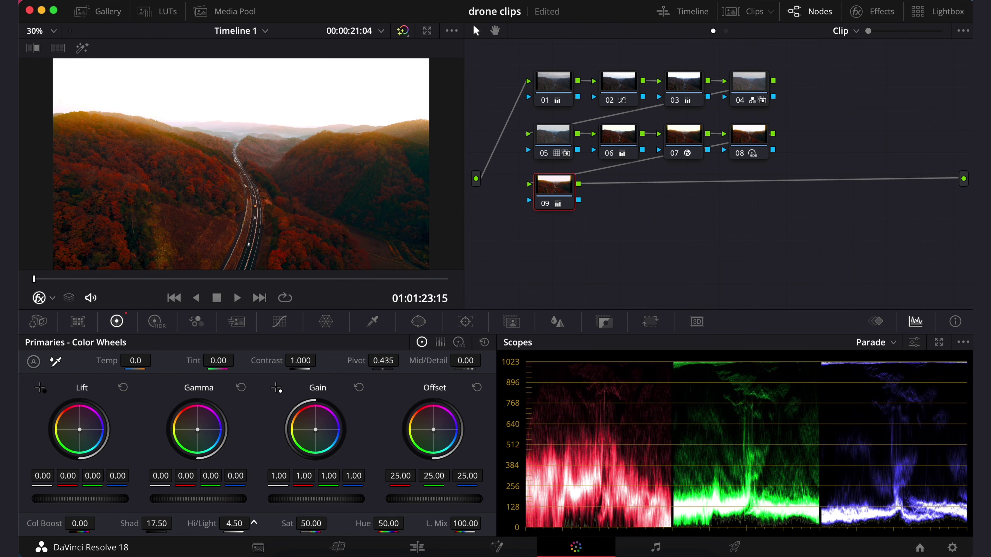
drag(202, 525, 196, 526)
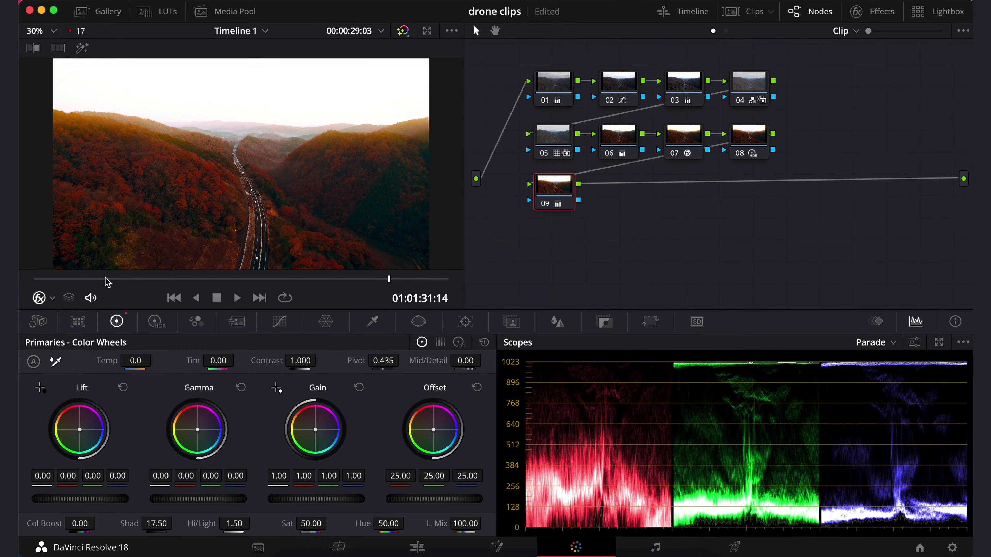
click(51, 279)
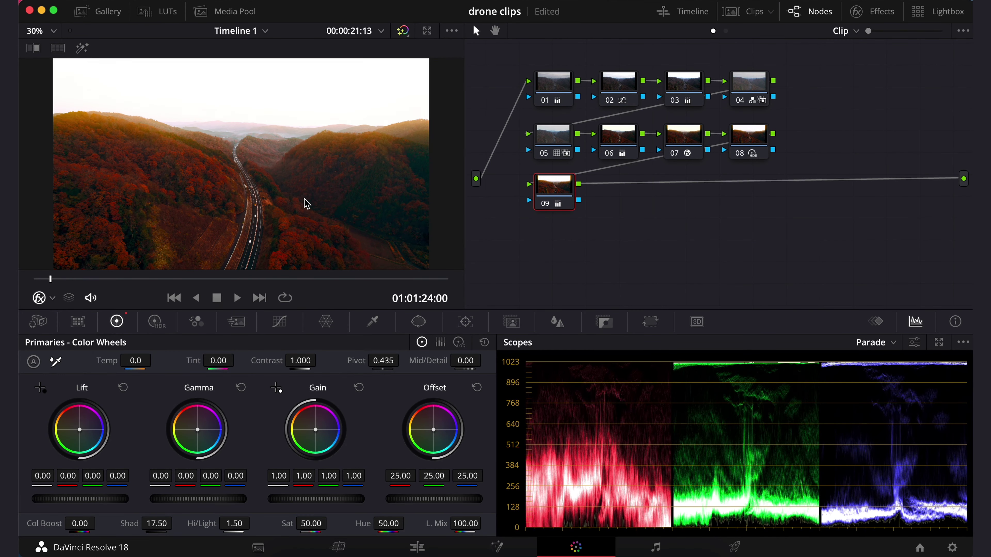
Grab a still of the highway grade, then switch to clip 28 and move its node 01 up.
right_click(307, 203)
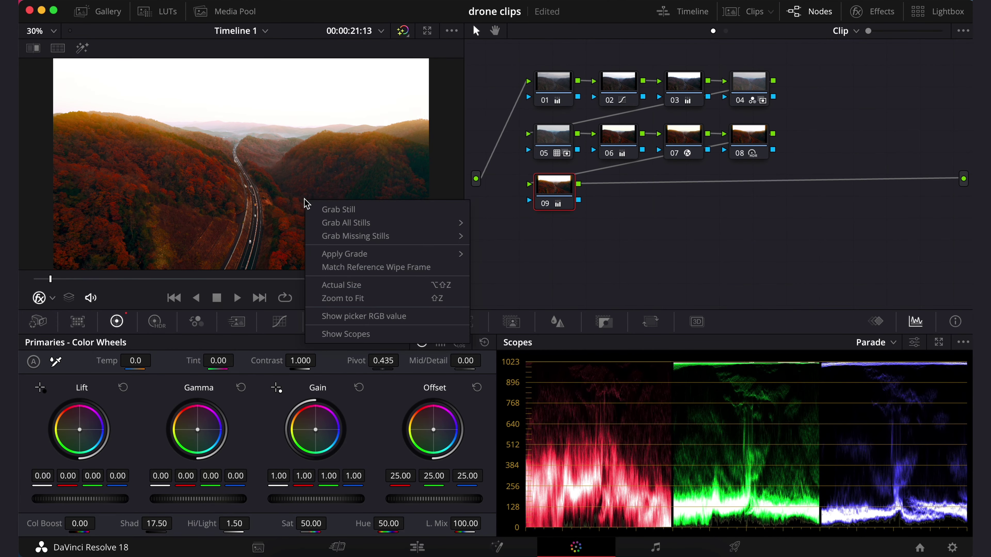
click(351, 212)
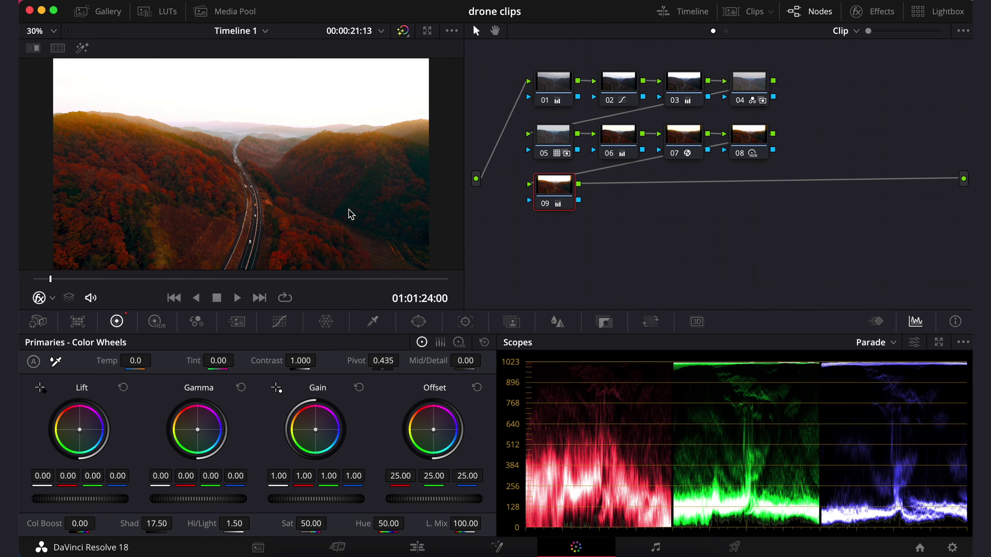
click(752, 13)
click(499, 288)
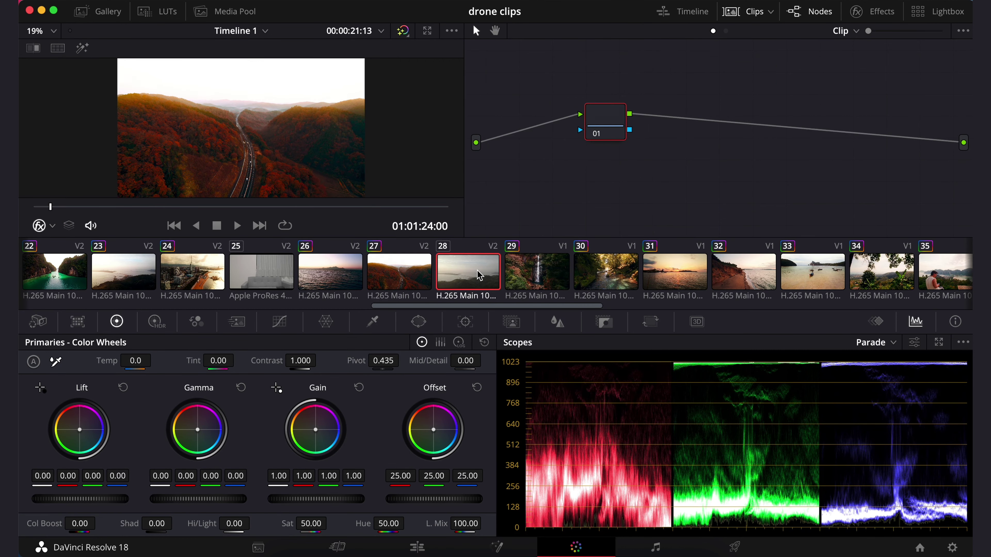
click(754, 12)
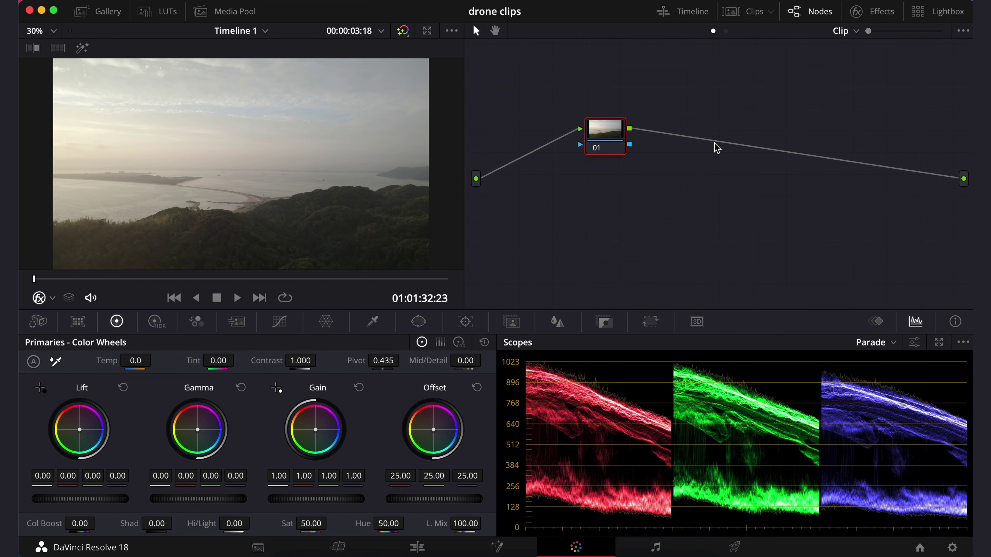
drag(615, 143, 556, 116)
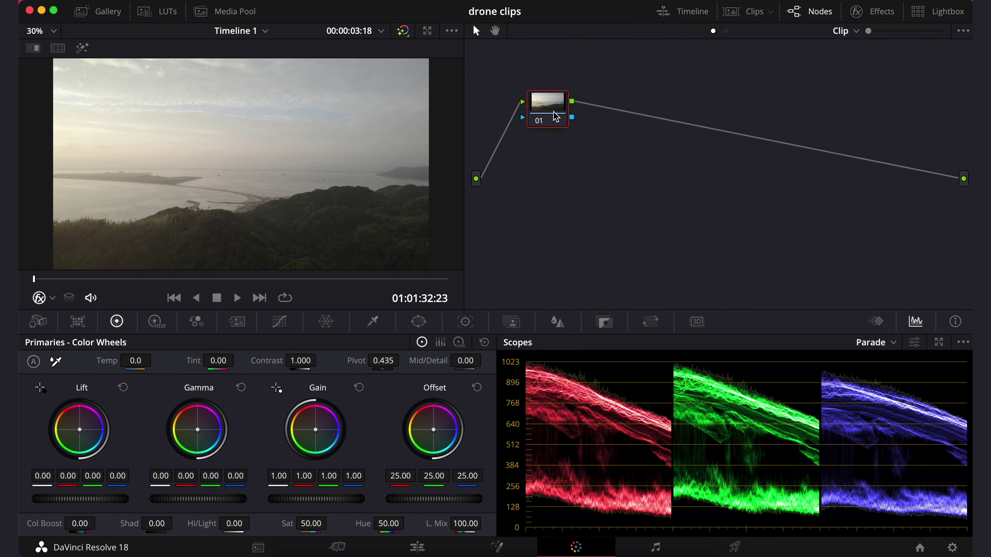
Apply still 2.26.1's nine-node sunset grade to the coastal town clip, then scrub to a later frame.
click(102, 12)
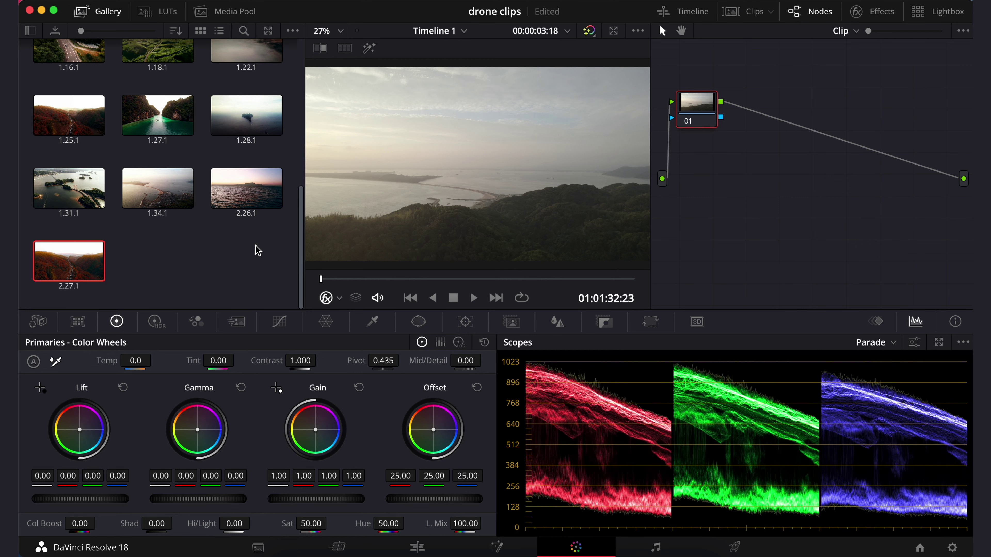
middle_click(250, 192)
click(249, 195)
drag(249, 195, 771, 133)
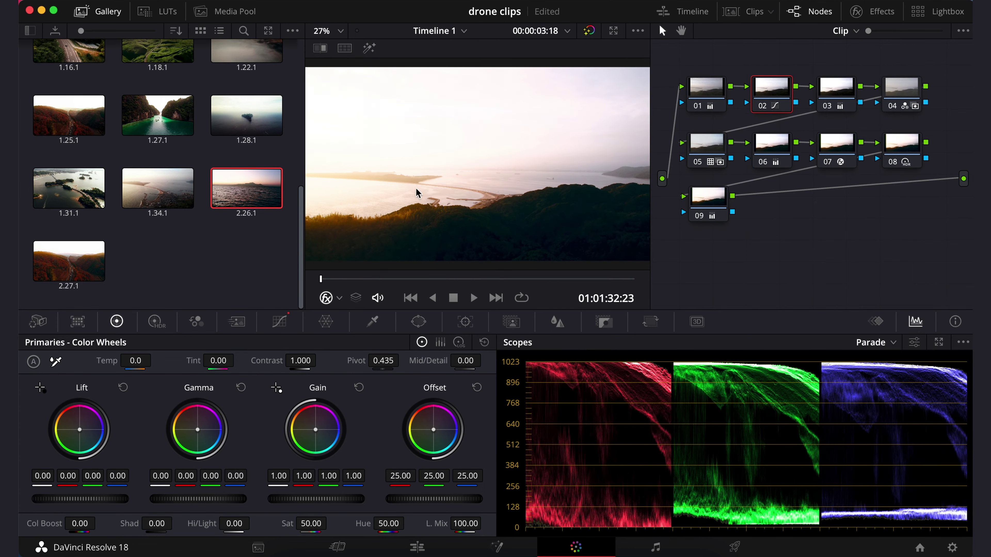
click(99, 11)
drag(100, 279, 433, 286)
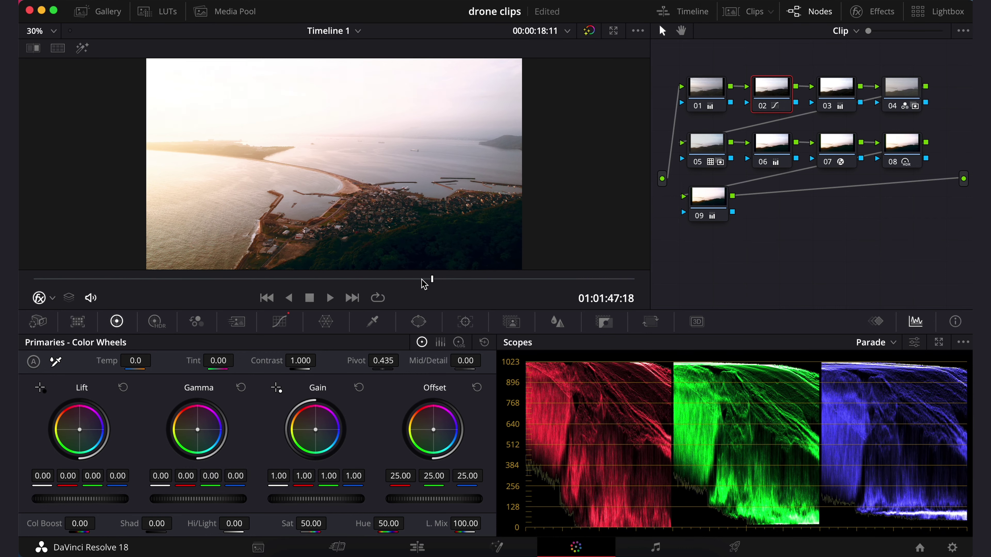
On node 03, bring the Gain master down to 0.95, with Lift and Gamma at 0.03.
click(843, 92)
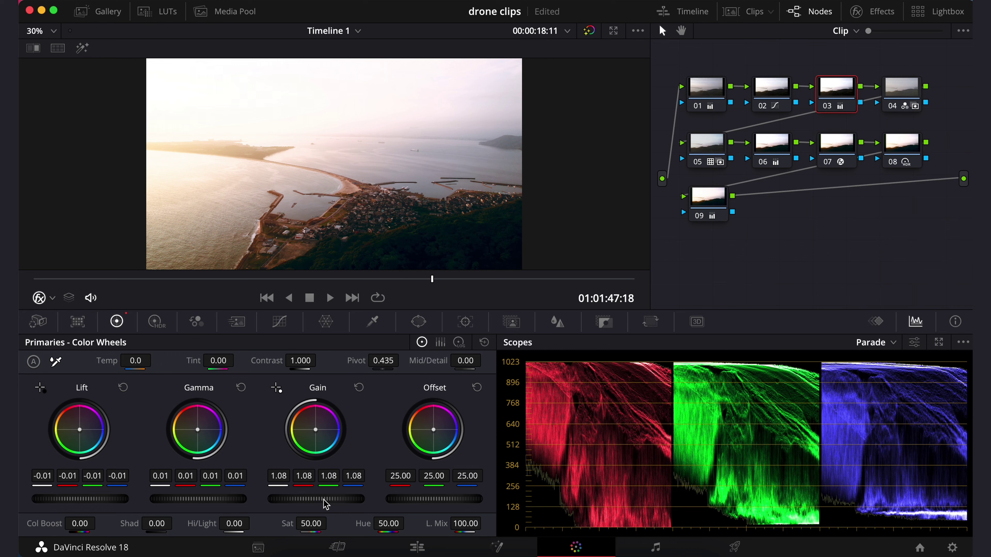
drag(326, 504, 282, 499)
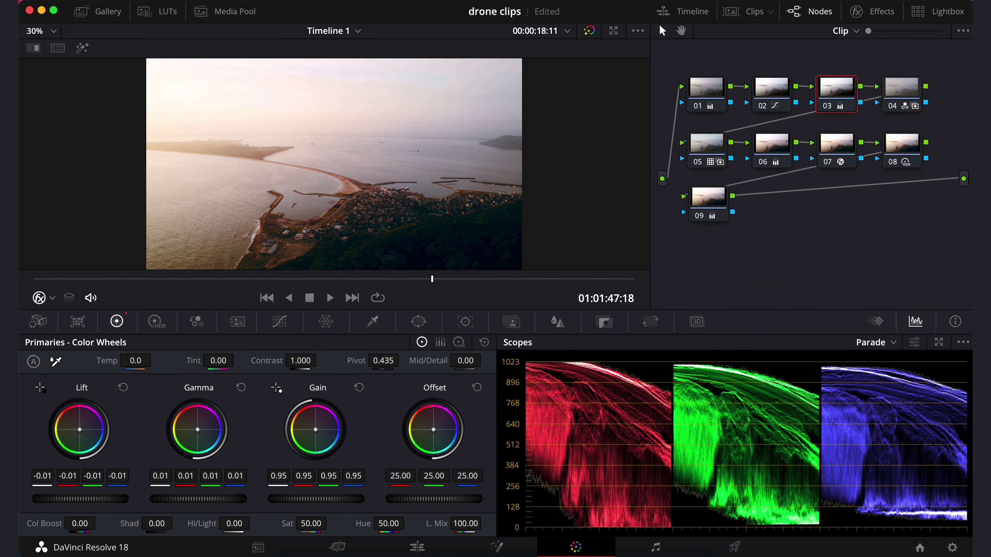
drag(283, 498, 295, 498)
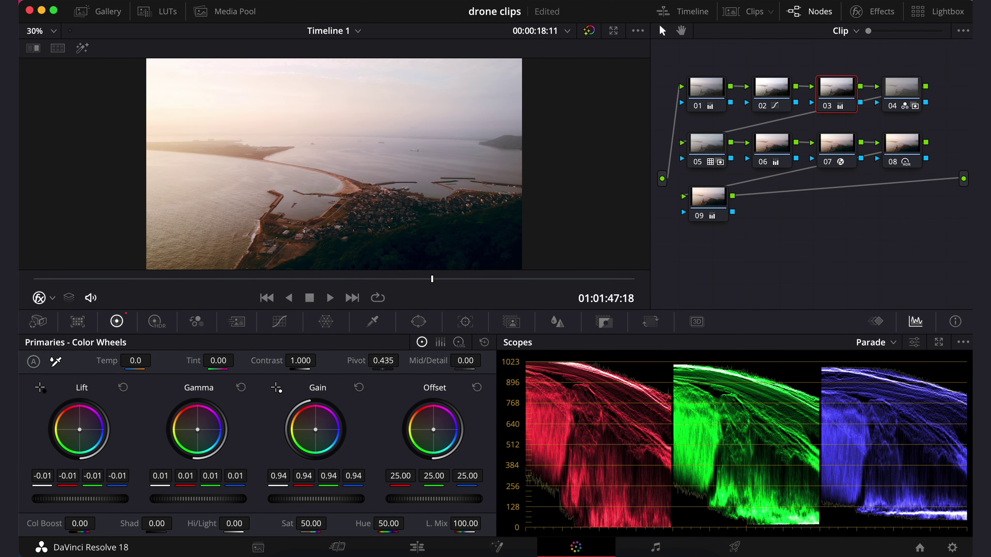
Inspect nodes 04 and 05 of the coastal town grade.
click(893, 96)
click(605, 322)
drag(348, 445, 351, 449)
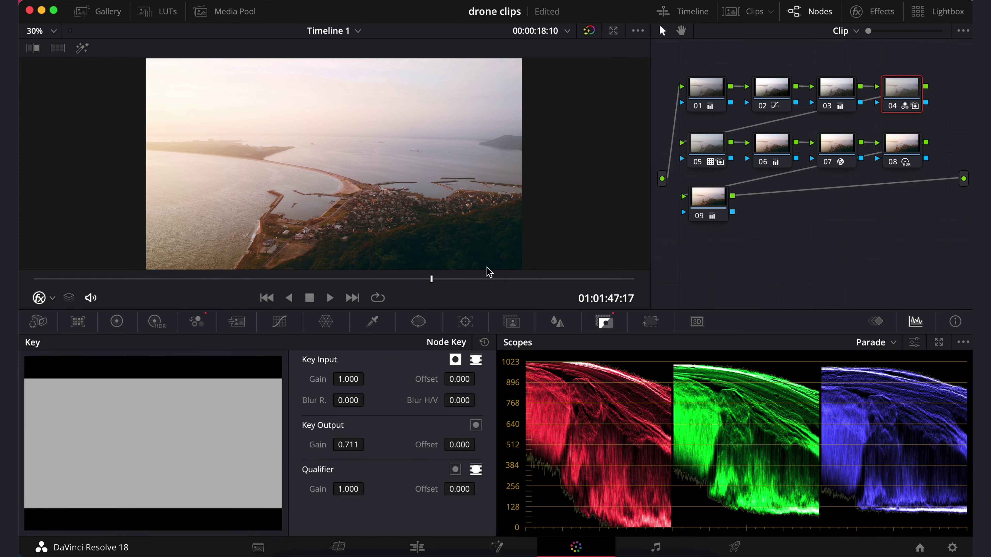
click(721, 143)
click(117, 322)
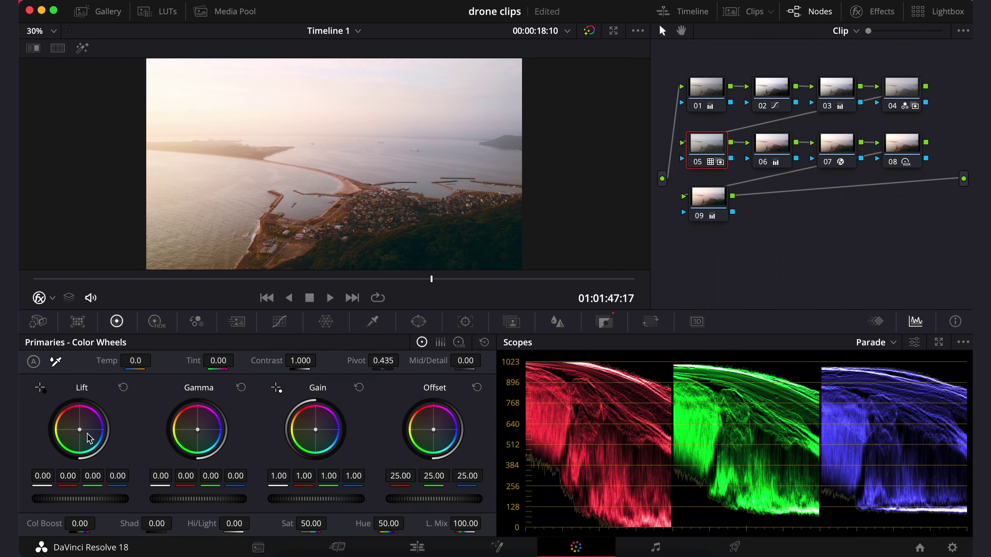
click(771, 148)
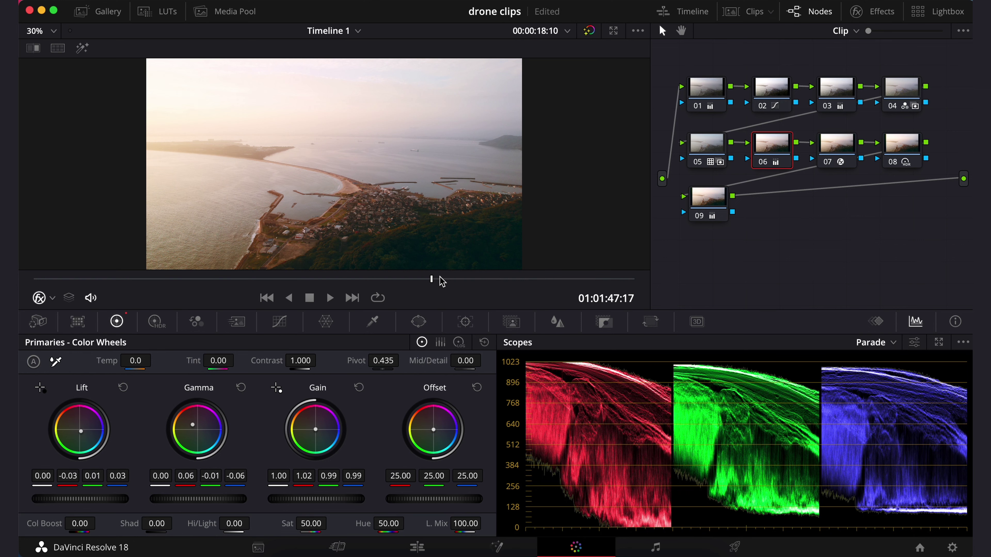
drag(433, 279, 104, 279)
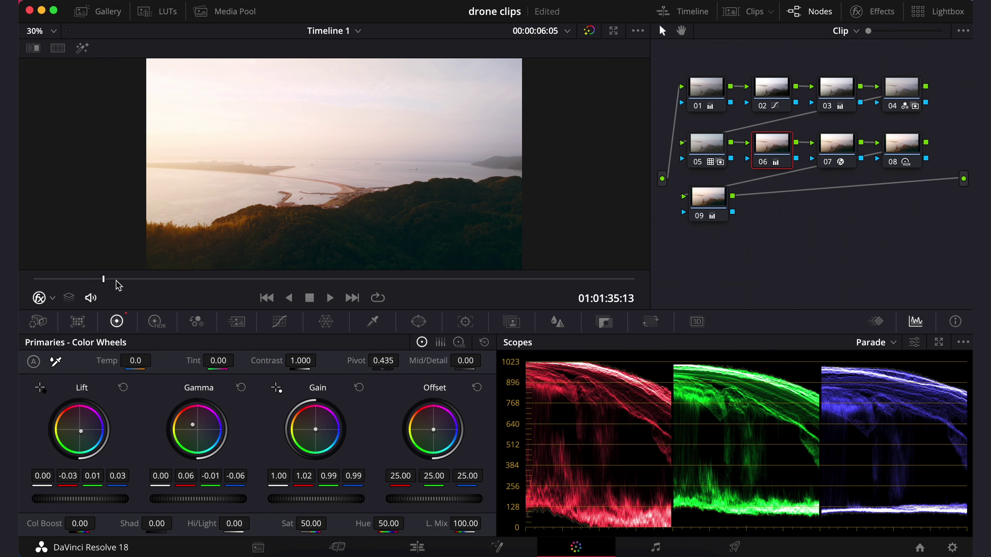
mouse_move(104, 279)
mouse_down()
mouse_move(222, 305)
mouse_move(131, 307)
mouse_up()
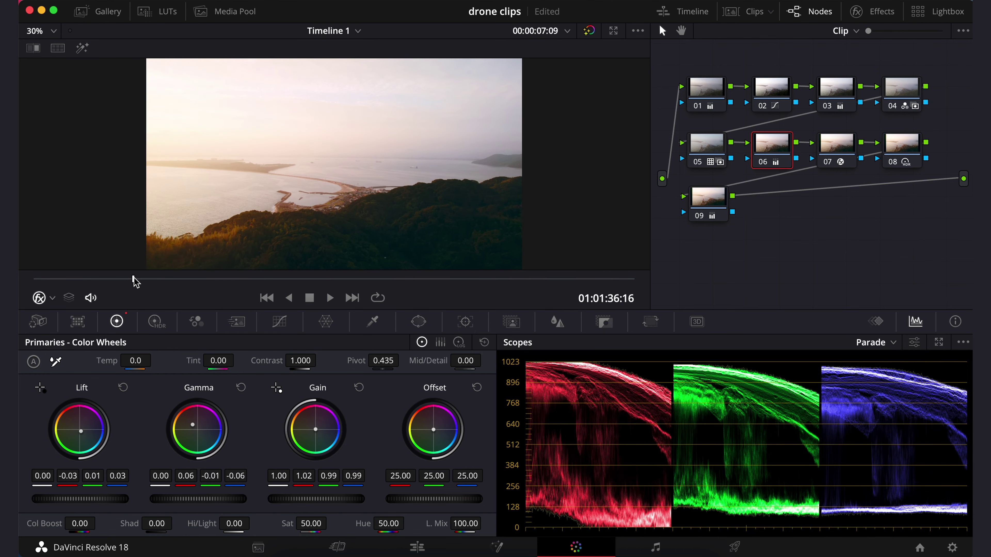
drag(130, 279, 74, 284)
key(space)
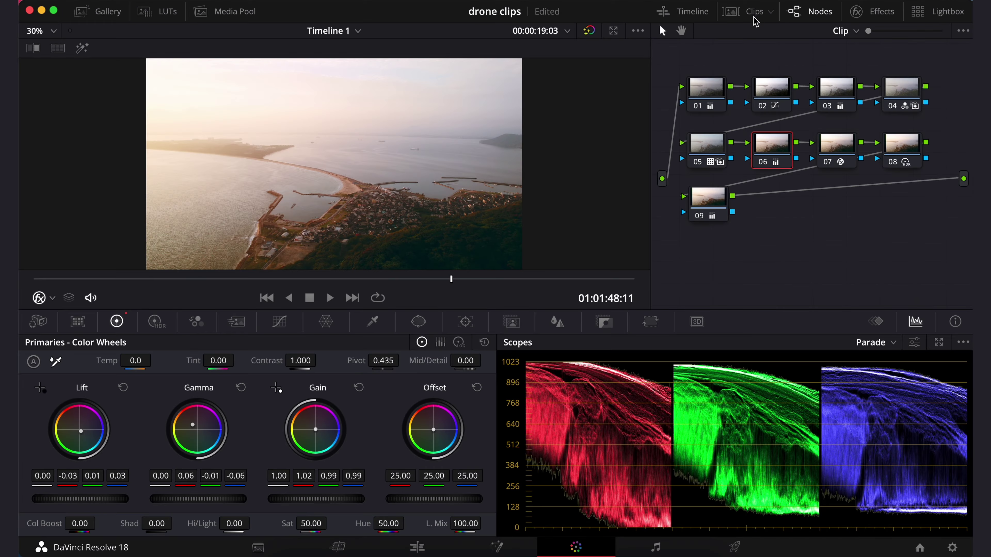
Save the drone clips project with Cmd+S.
key(super+s)
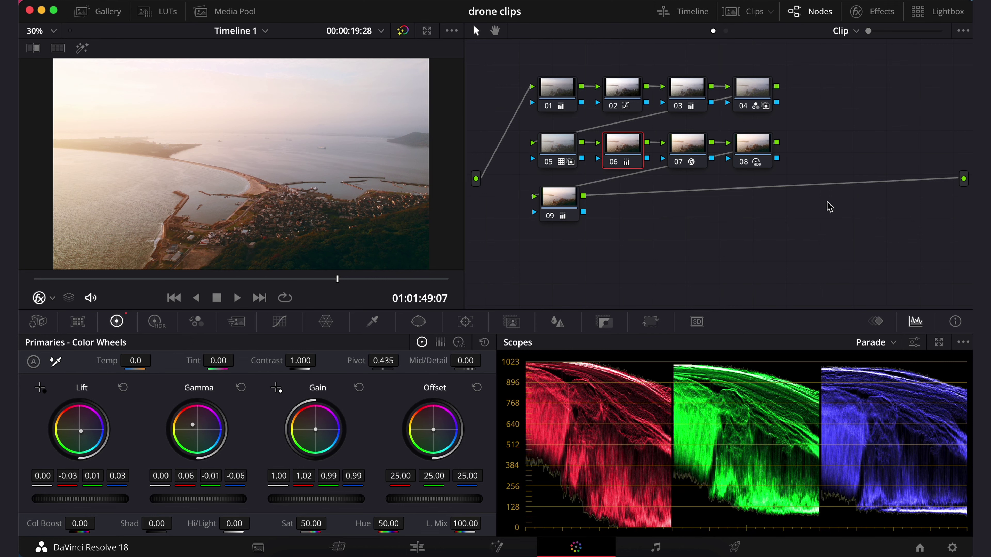
mouse_move(336, 278)
mouse_down()
mouse_move(54, 279)
mouse_move(353, 294)
mouse_up()
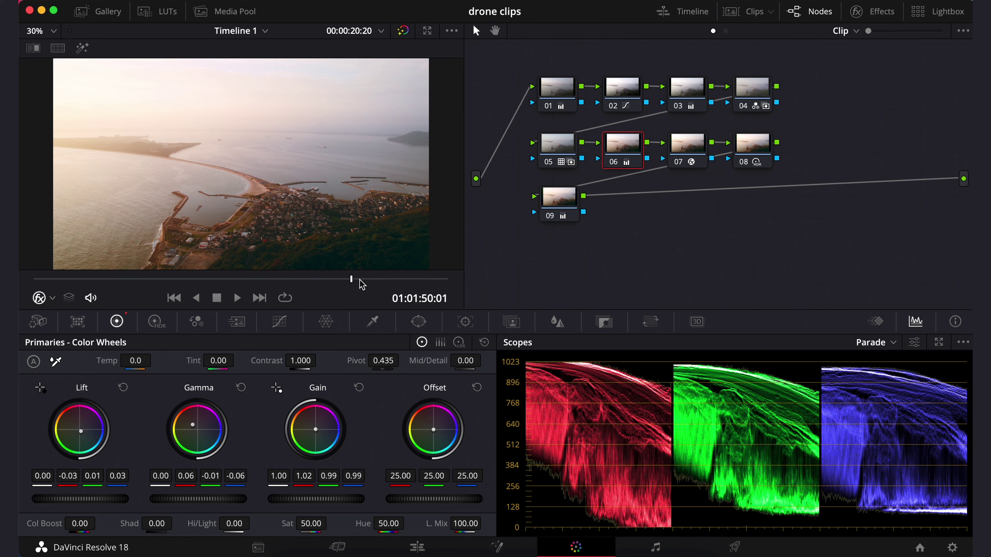
drag(355, 279, 368, 279)
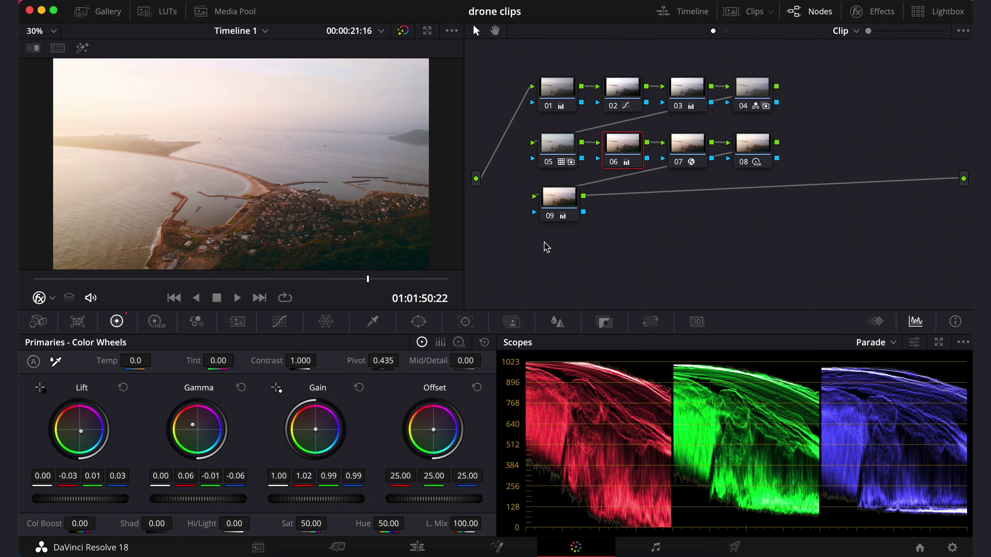